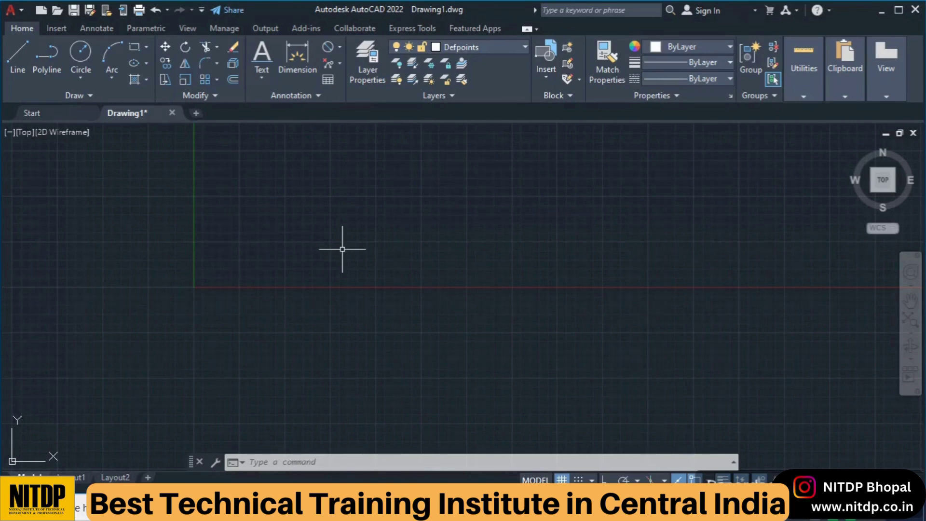
left_click(378, 277)
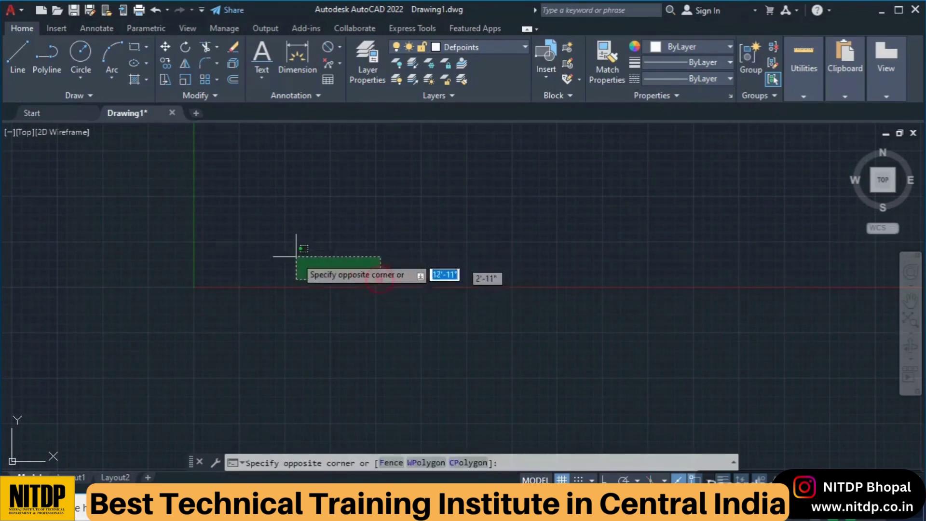
left_click(288, 236)
type("c")
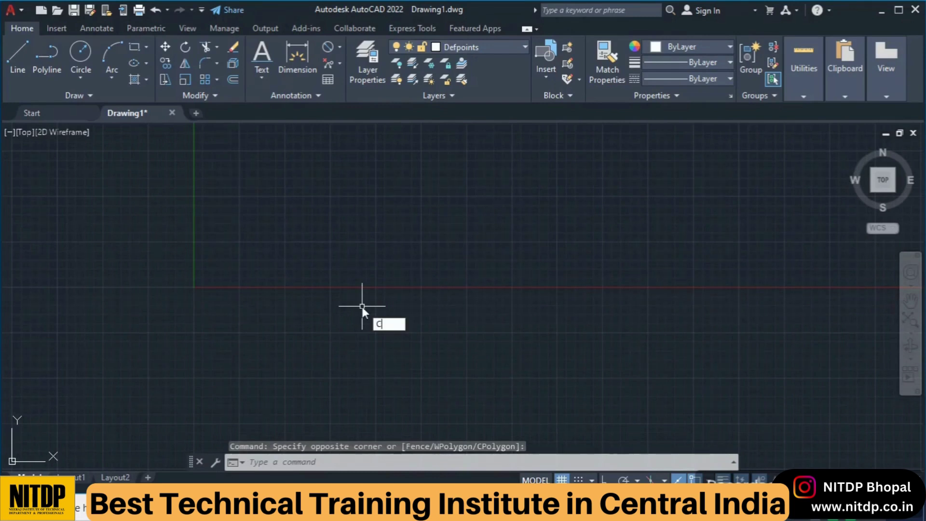
key("Return")
left_click(305, 263)
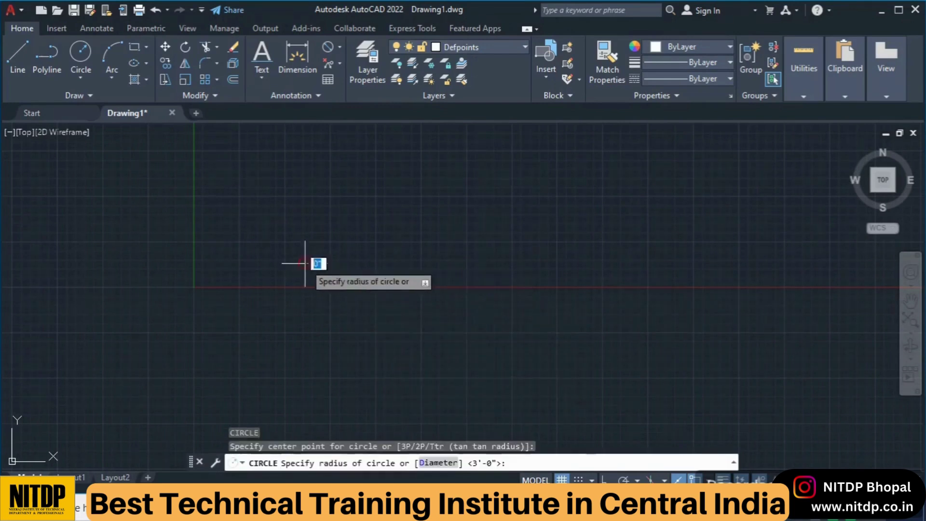
key("Escape")
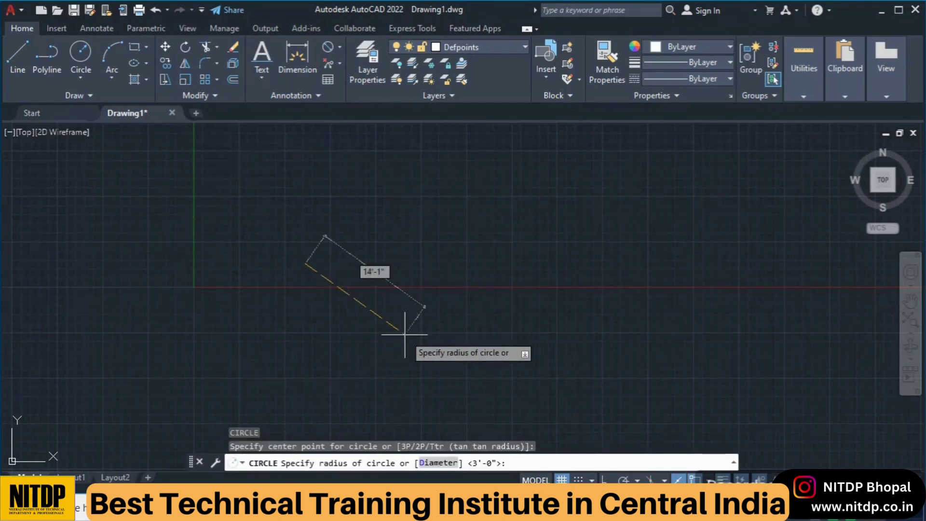
- Configure the drawing units to decimal lengths with 0.0 precision and millimetres as the insertion scale
type("un")
key("Return")
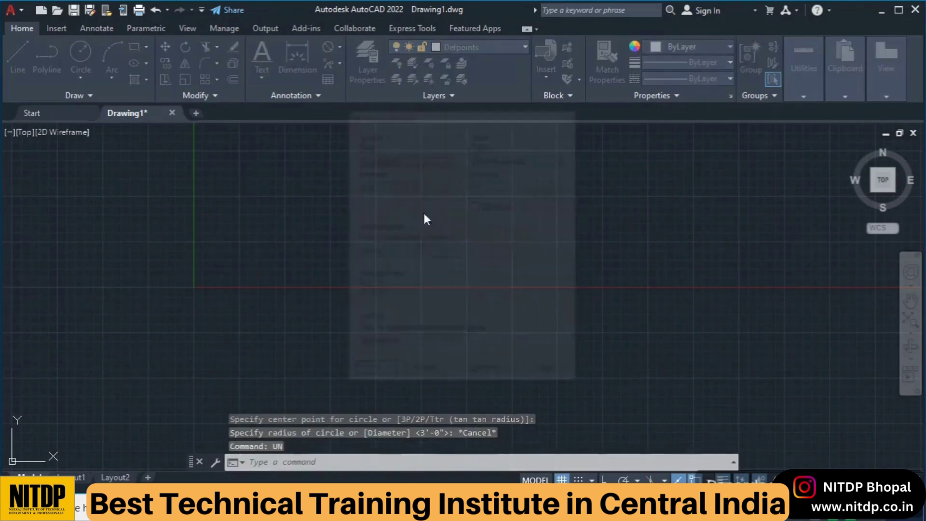
left_click(400, 157)
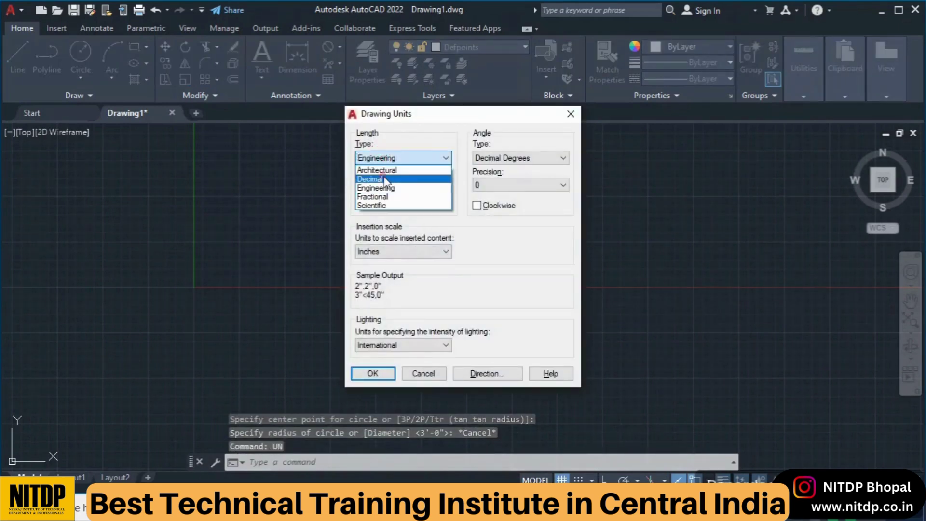
left_click(385, 179)
left_click(374, 252)
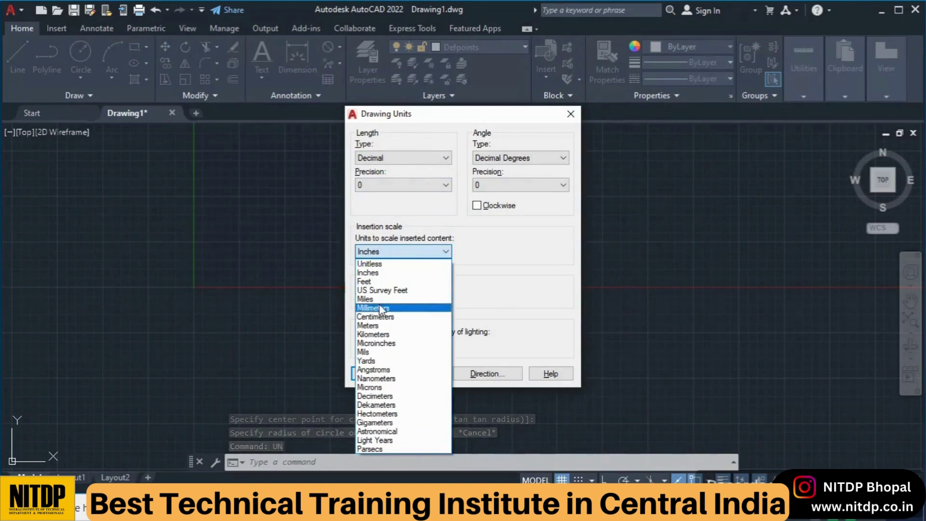
left_click(381, 308)
left_click(407, 184)
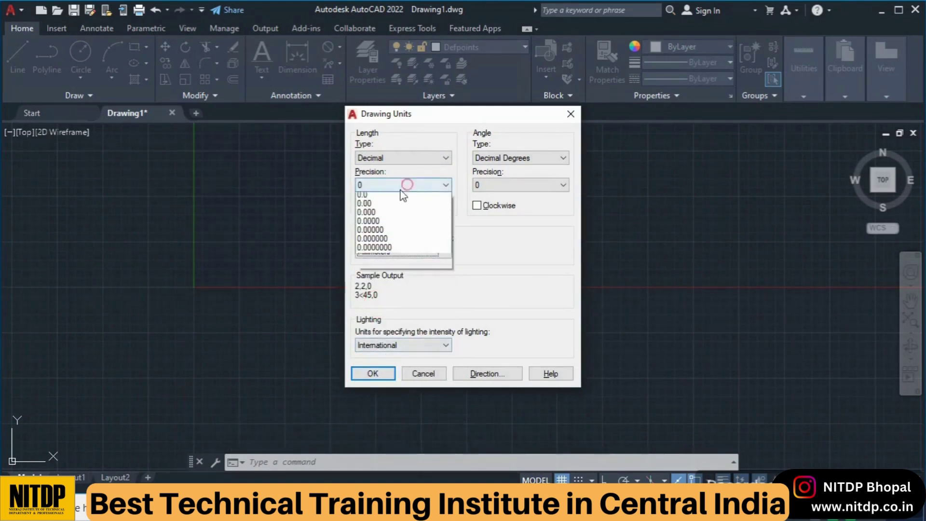
left_click(385, 204)
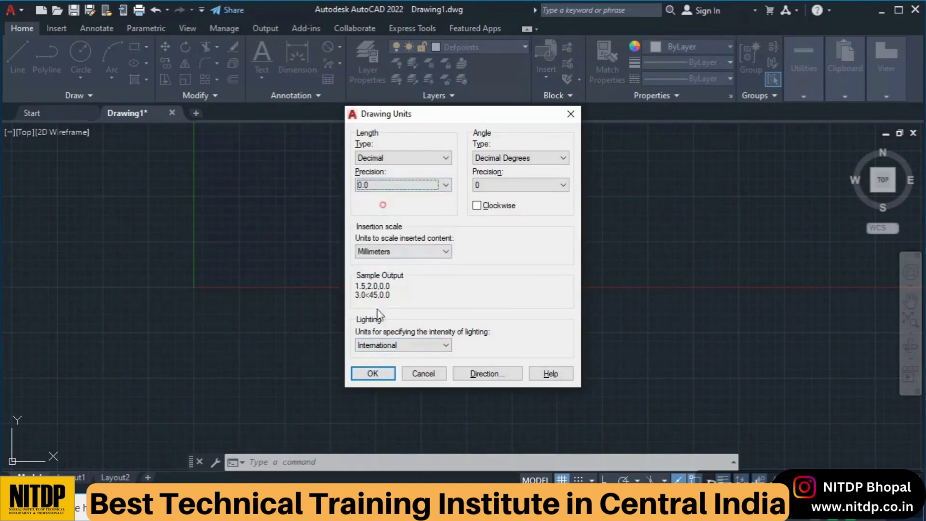
left_click(381, 373)
- Draw a circle with a radius of 50 mm above the X axis in the empty drawing
type("c")
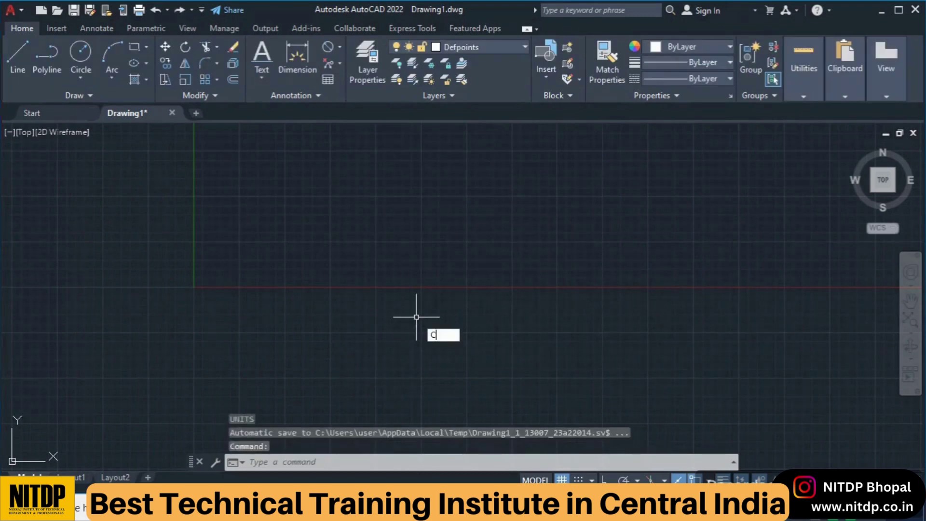
key("Return")
left_click(367, 264)
type("50")
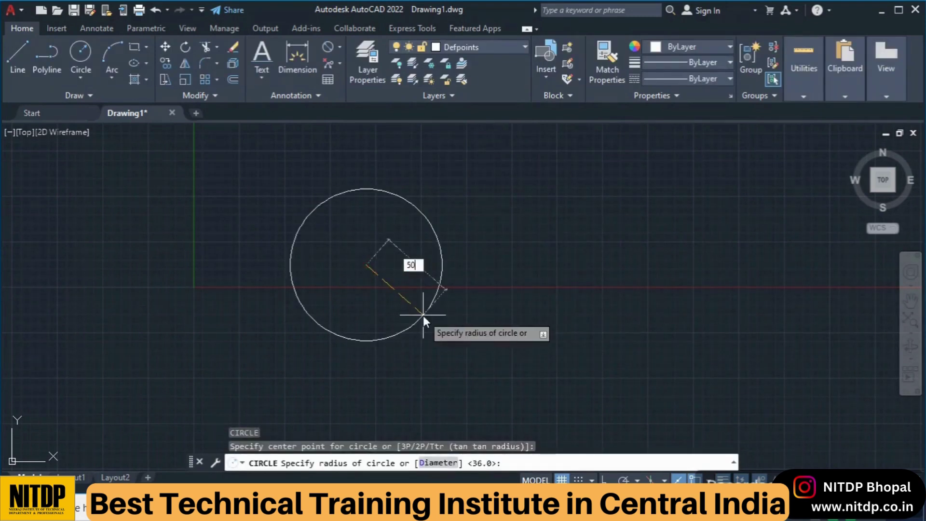
key("Return")
- Draw a 6-sided polygon centred on the circle, circumscribed about a radius of 50 mm
scroll(347, 263, "up", 5)
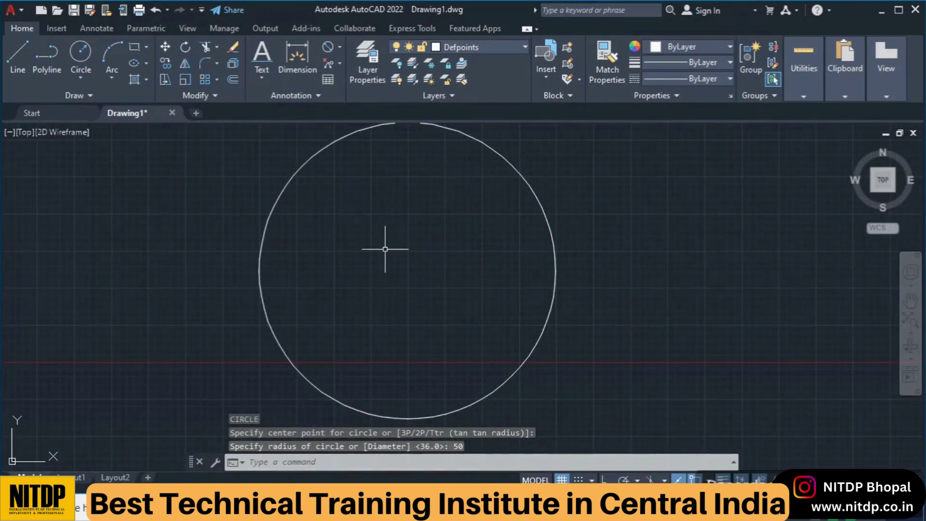
scroll(384, 249, "down", 2)
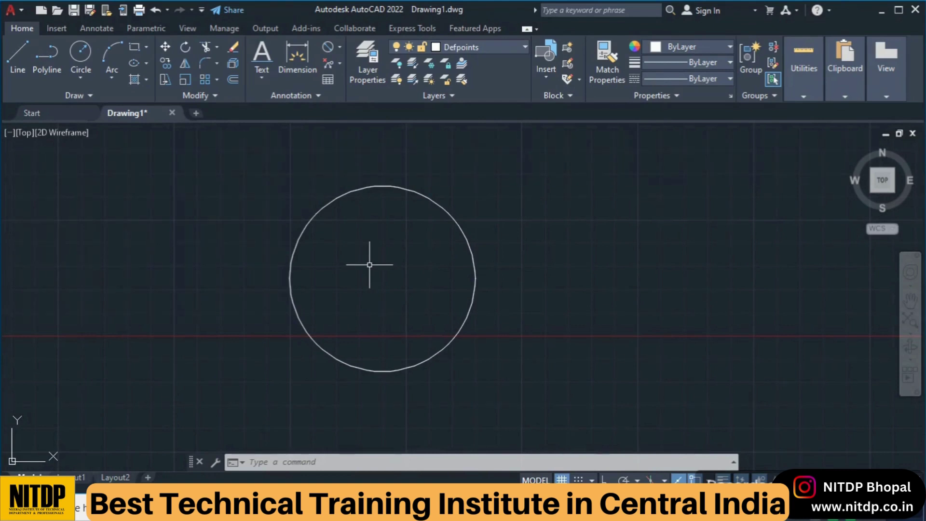
type("POL")
key("Return")
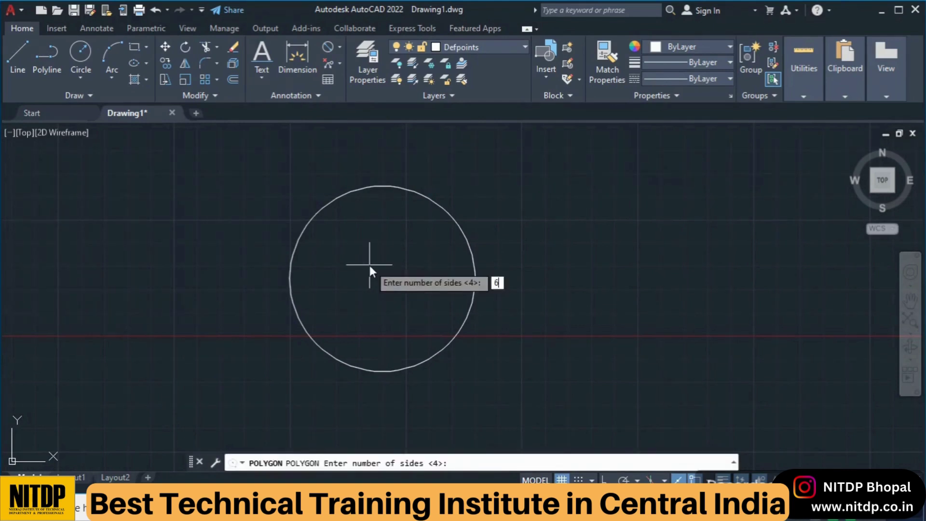
key("Return")
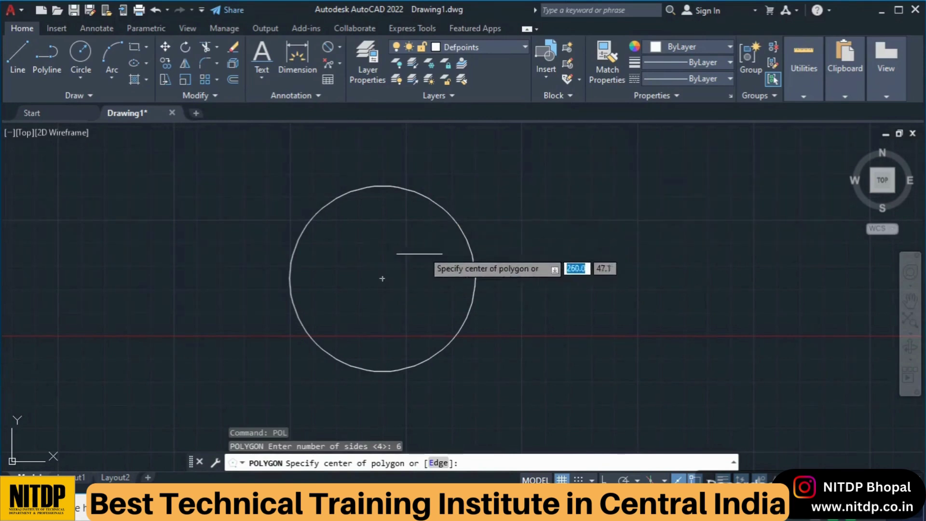
left_click(382, 278)
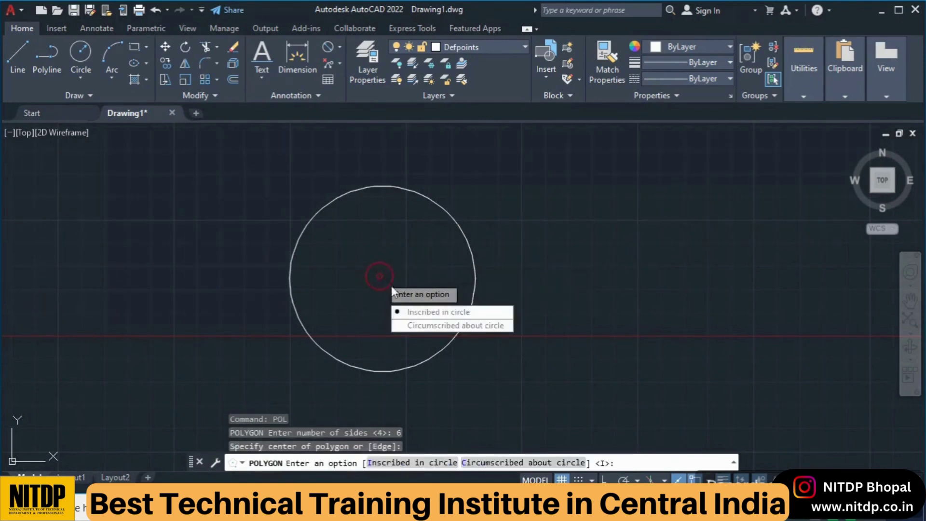
left_click(423, 326)
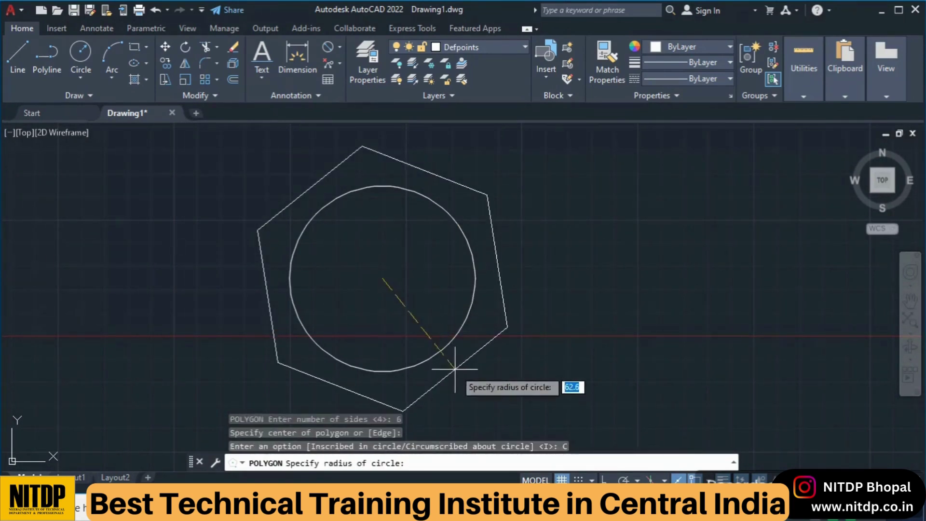
type("50")
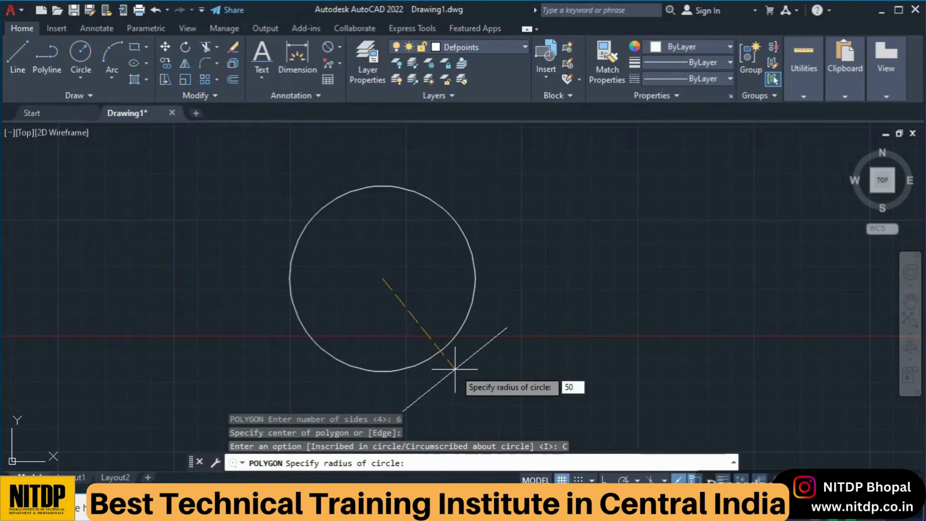
key("Return")
- Select the hexagon and the circle one after the other to check whether they are separate objects, and clear the selection
scroll(502, 239, "down", 4)
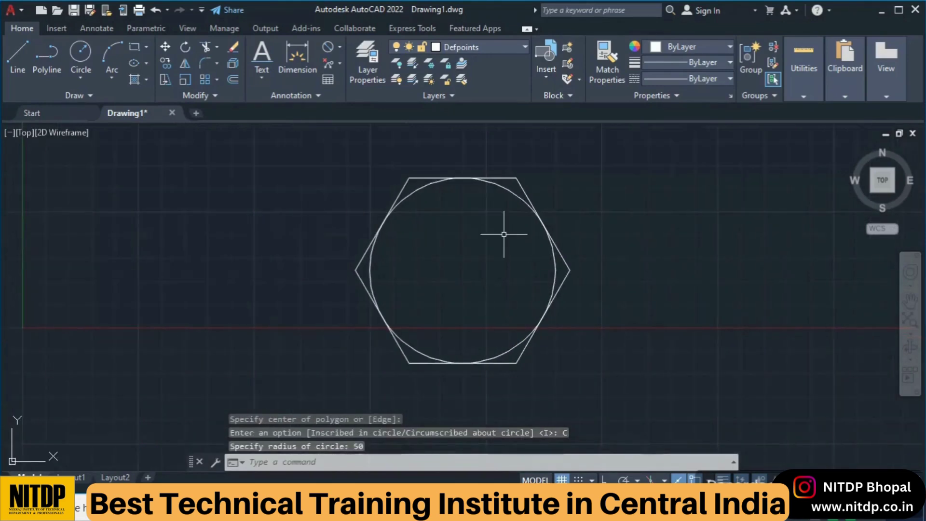
middle_click_drag(494, 246, 393, 246)
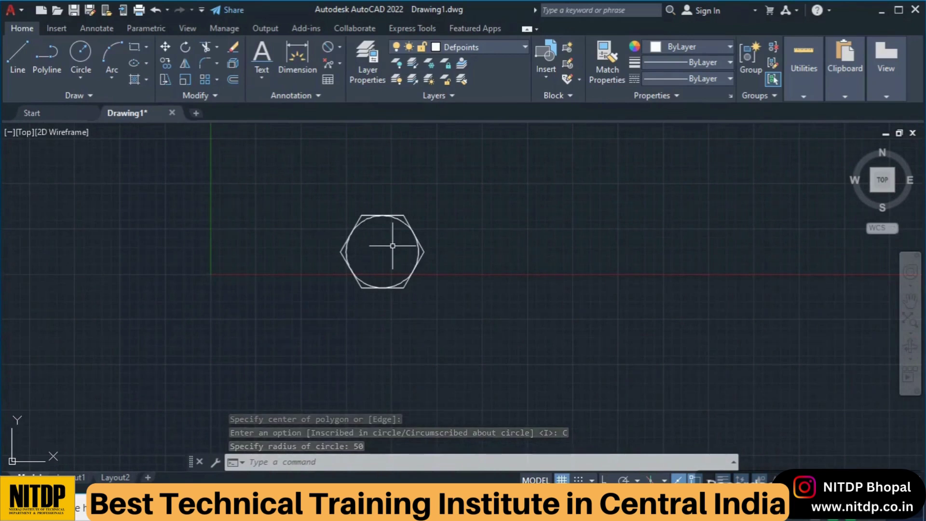
scroll(393, 246, "up", 4)
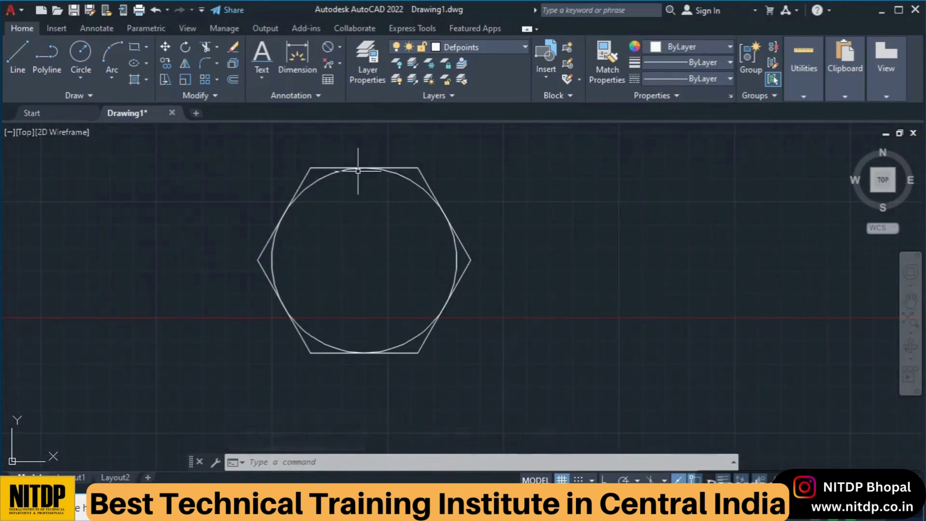
left_click(316, 168)
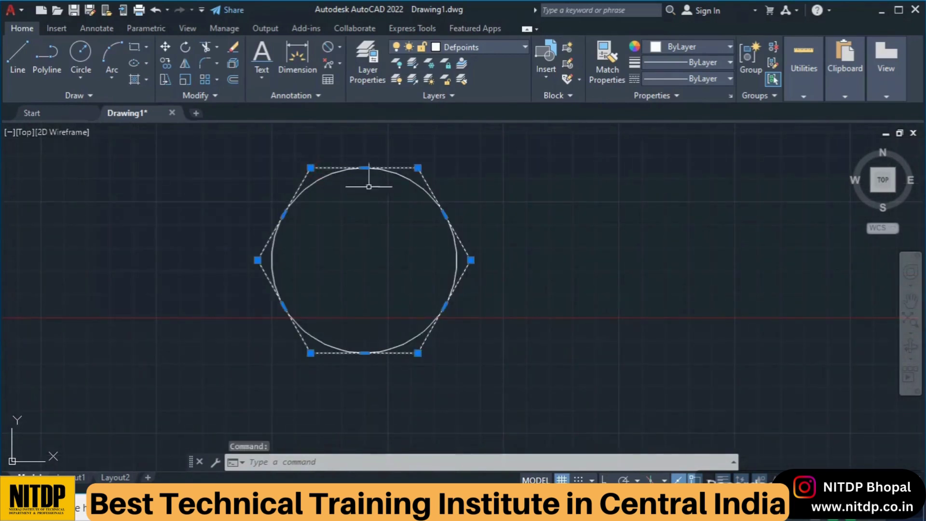
left_click(317, 179)
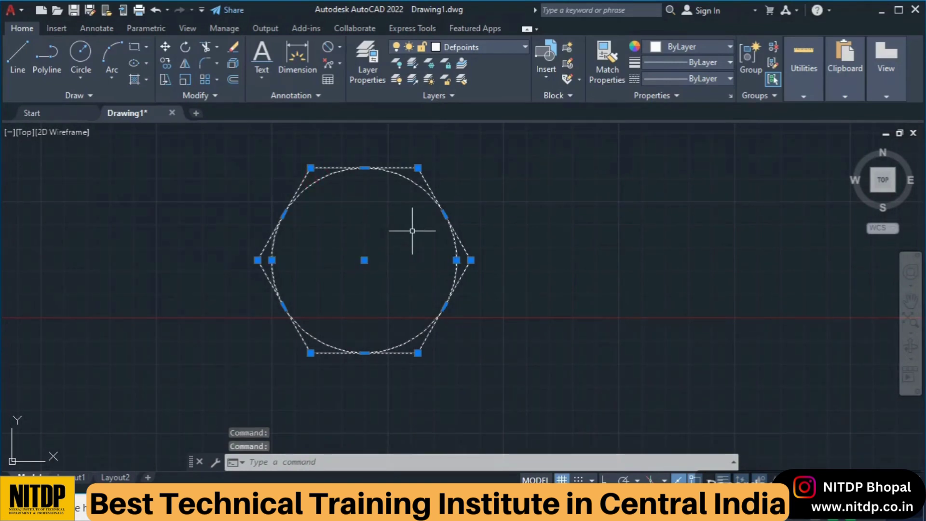
key("Escape")
- Start a block definition named 1 with its base point at the centre of the circle
mouse_move(341, 248)
middle_mouse_down()
mouse_move(364, 270)
mouse_move(471, 269)
middle_mouse_up()
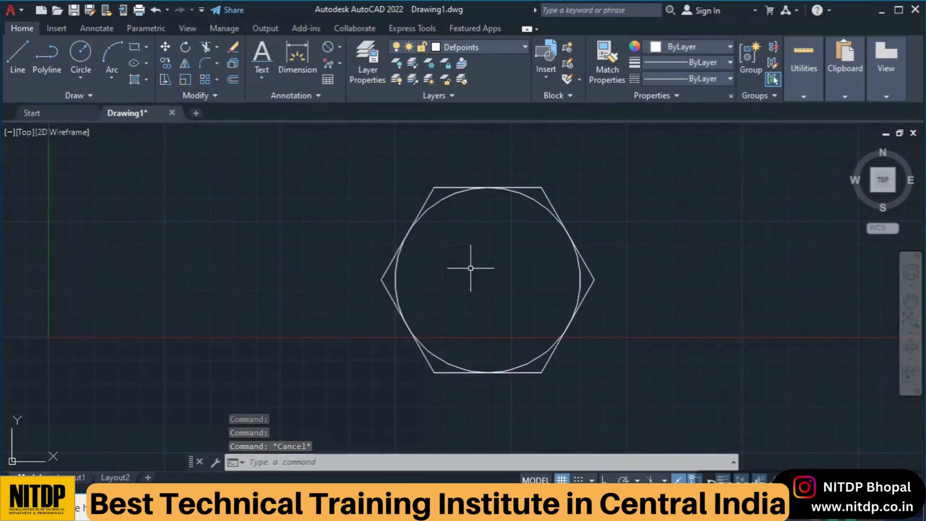
type("b")
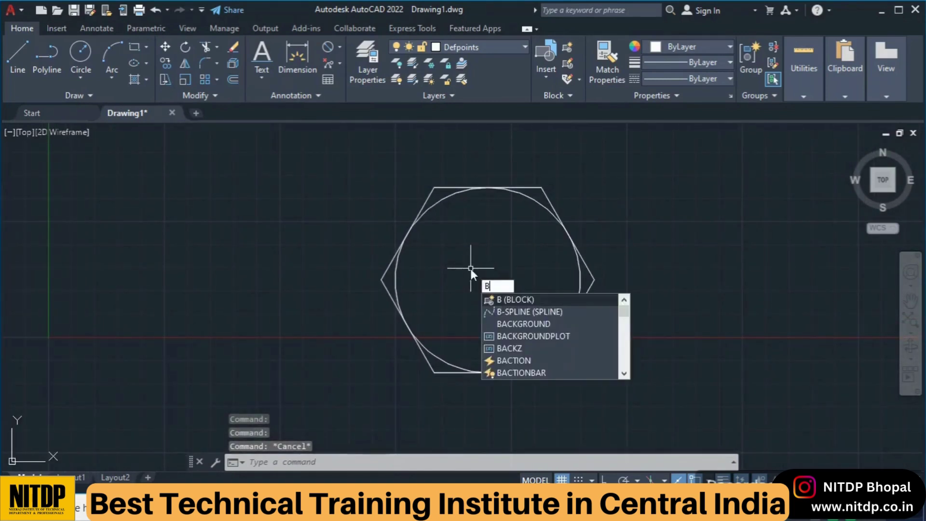
key("BackSpace")
type("b")
key("Return")
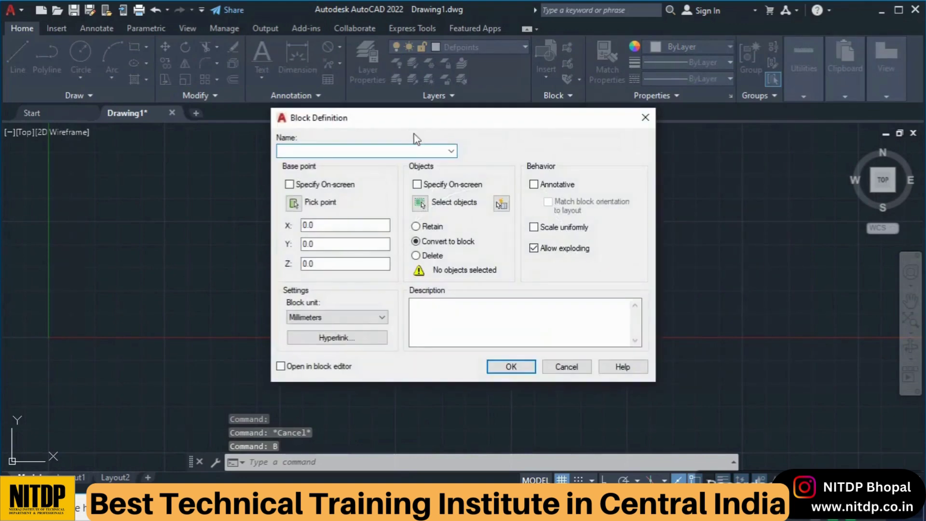
left_click_drag(408, 127, 158, 53)
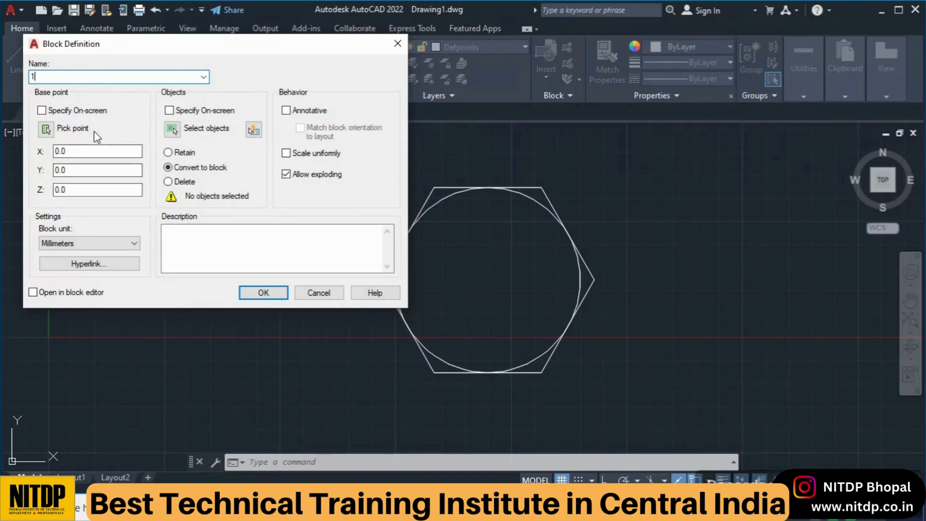
left_click(50, 129)
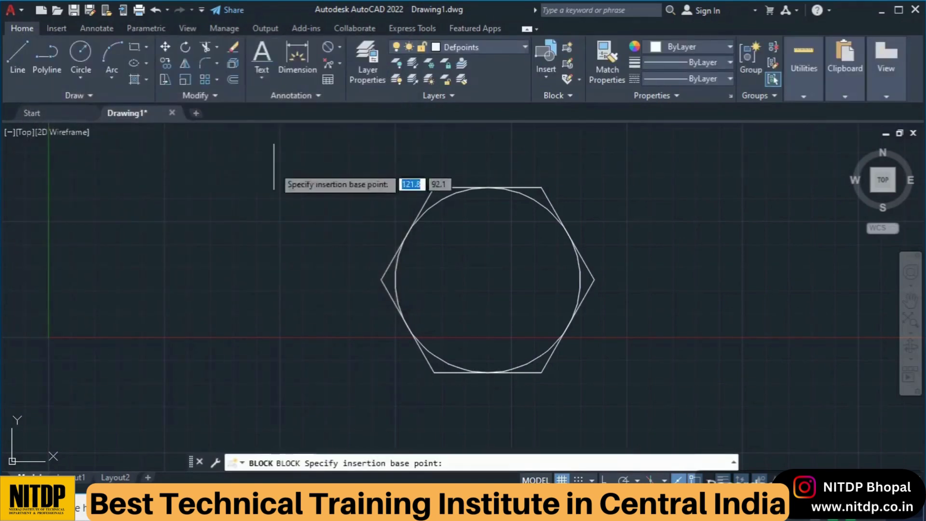
left_click(488, 279)
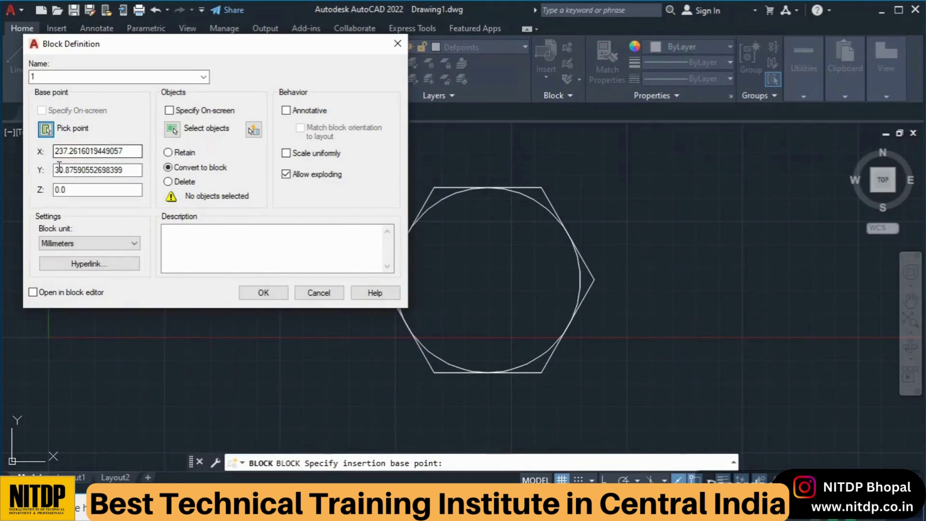
left_click(104, 171)
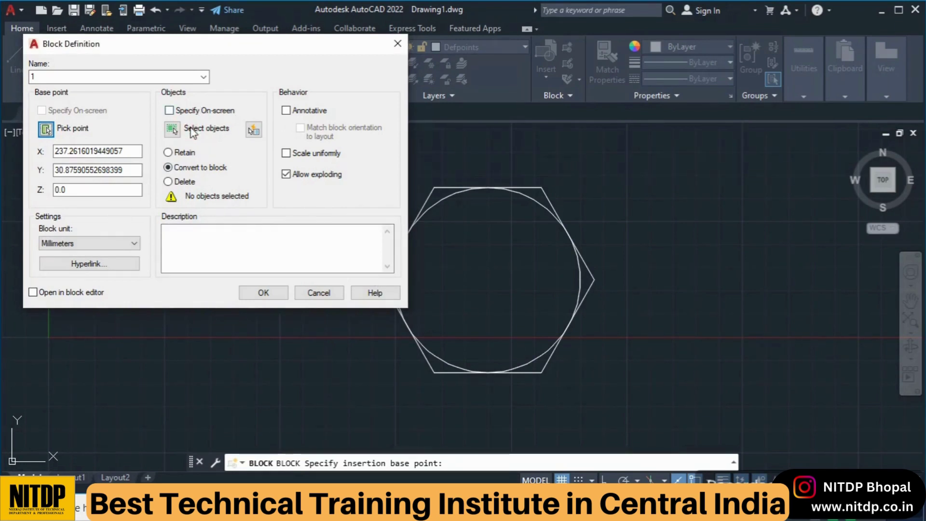
- Add the hexagon and the circle to the block definition and create the block, converting the originals to a block
left_click(172, 130)
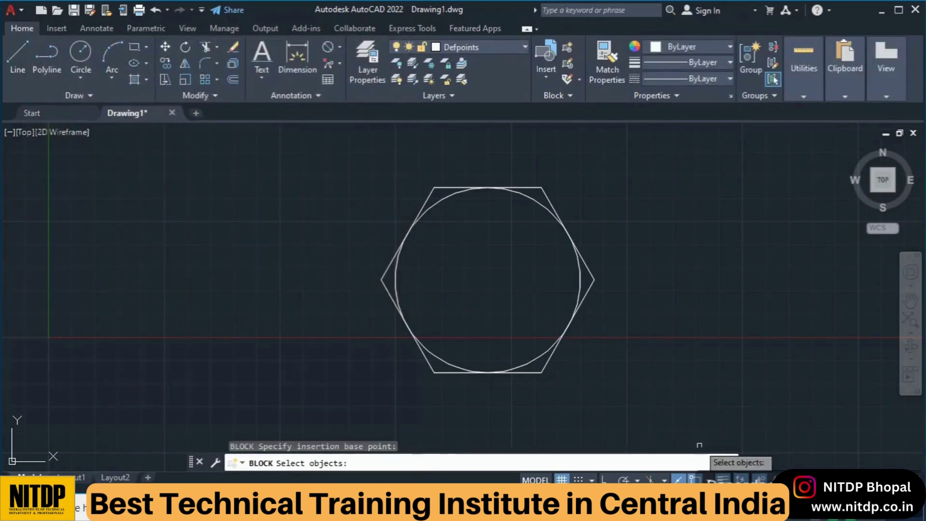
left_click(664, 411)
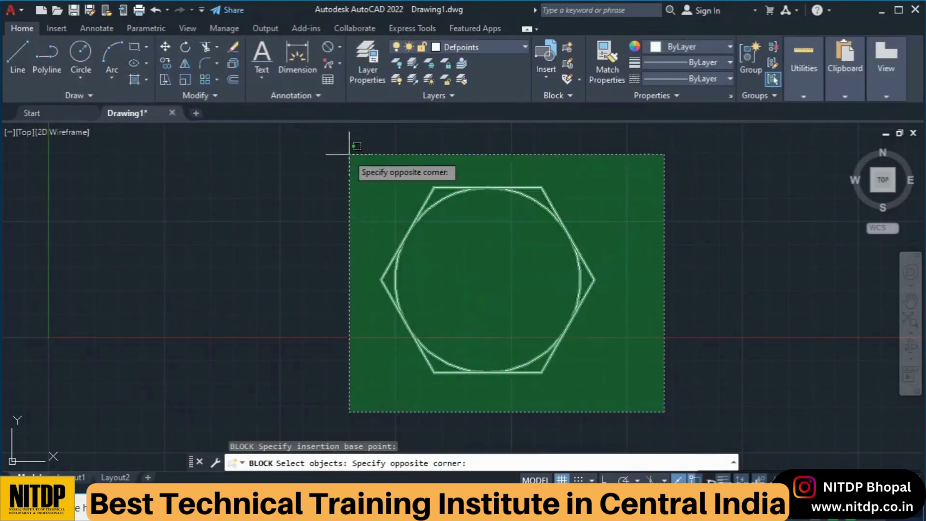
left_click(315, 145)
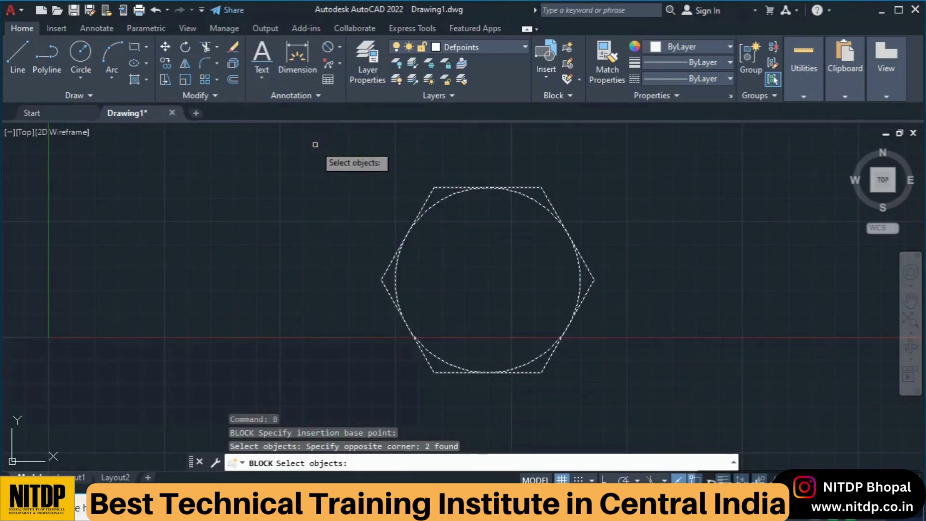
key("Return")
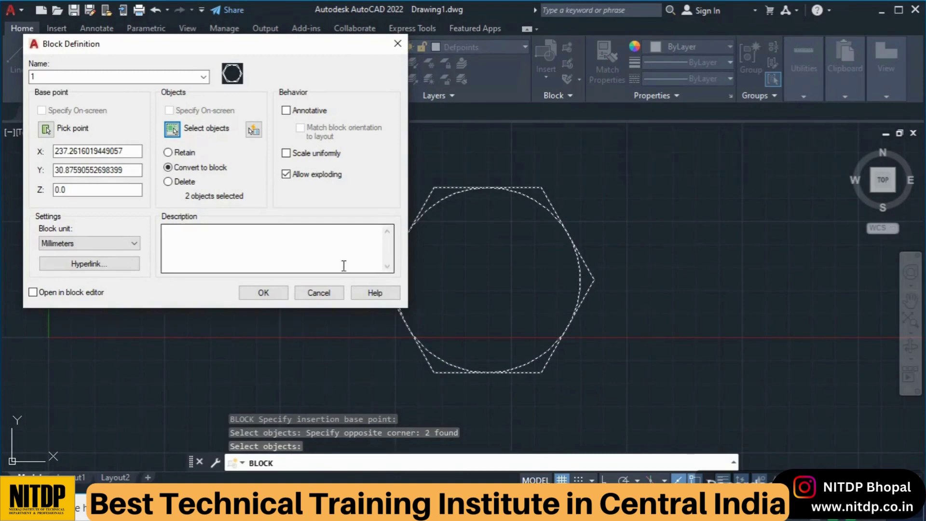
left_click(266, 295)
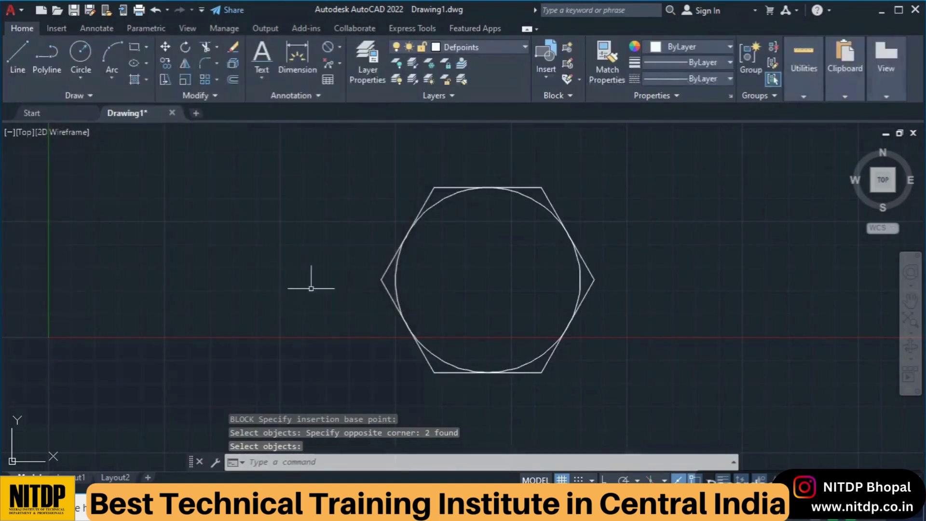
- Insert a copy of block 1 beside the original hexagon, at scale 1 and rotation 0
middle_click_drag(588, 227, 574, 232)
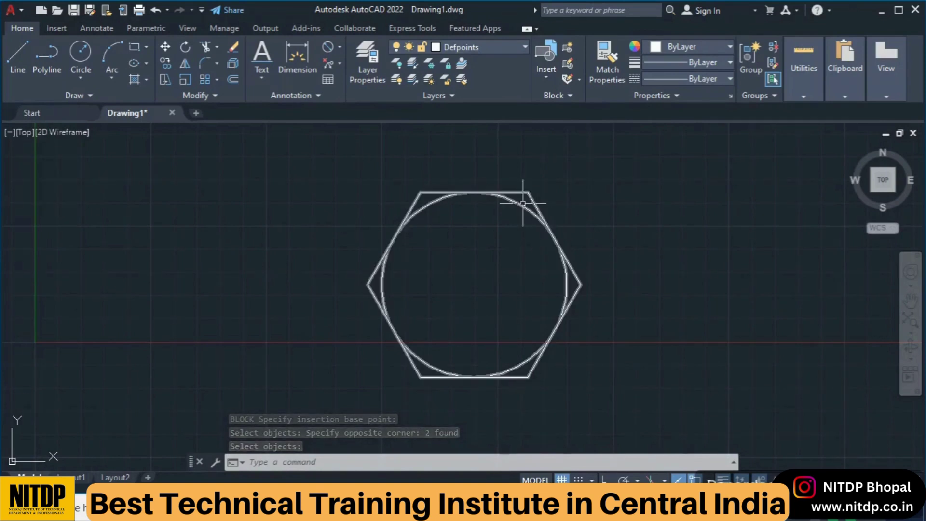
mouse_move(600, 300)
middle_mouse_down()
mouse_move(419, 292)
mouse_move(263, 304)
middle_mouse_up()
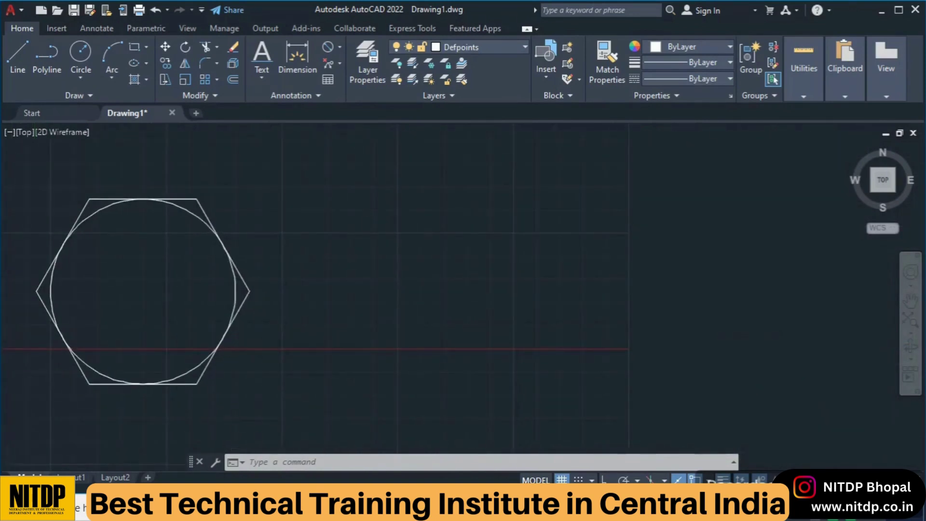
left_click(545, 82)
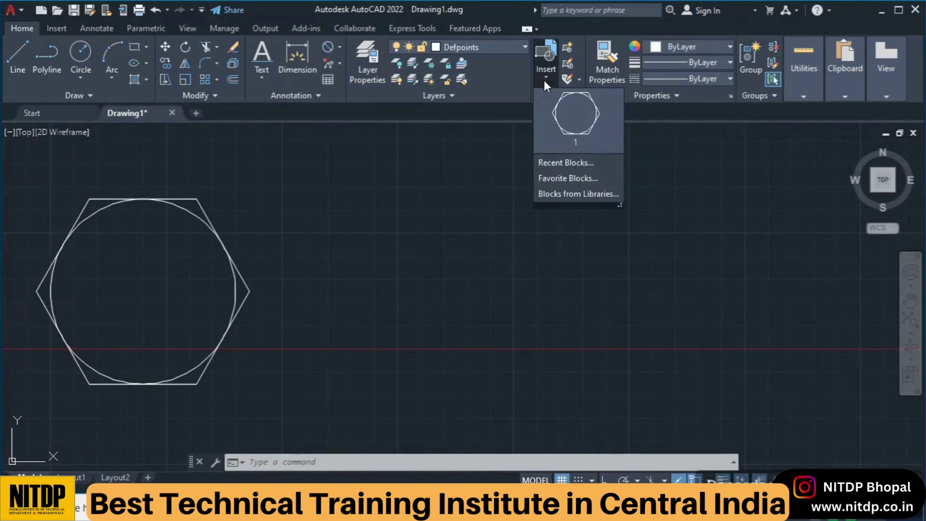
left_click(575, 126)
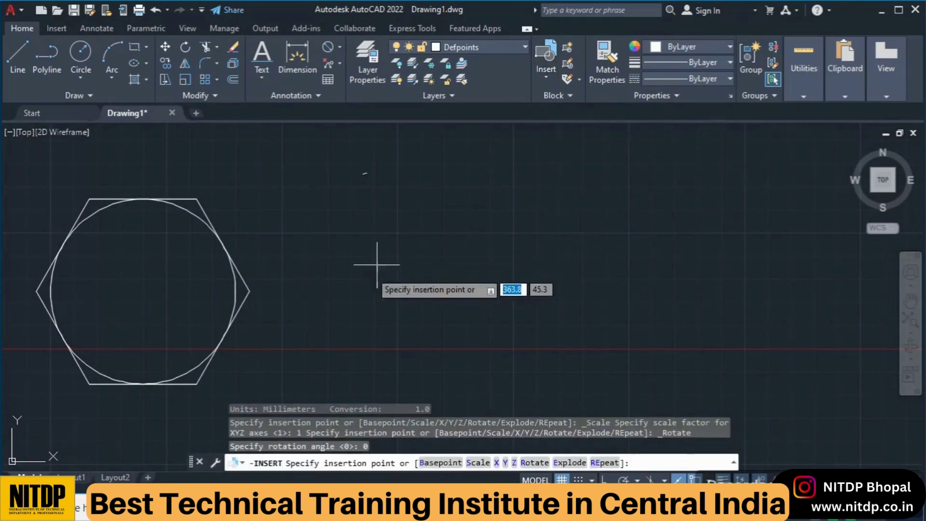
left_click(434, 266)
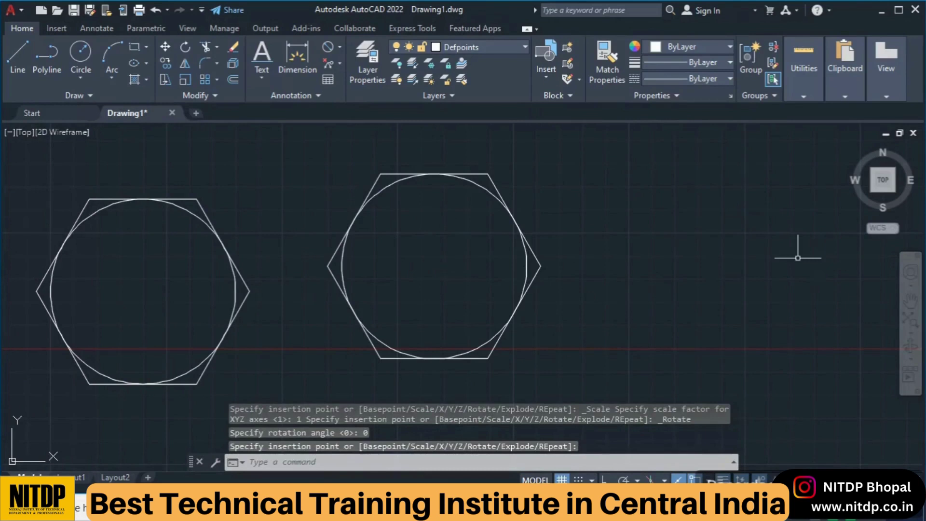
- Insert two more copies of block 1 side by side above the existing pair
left_click(553, 74)
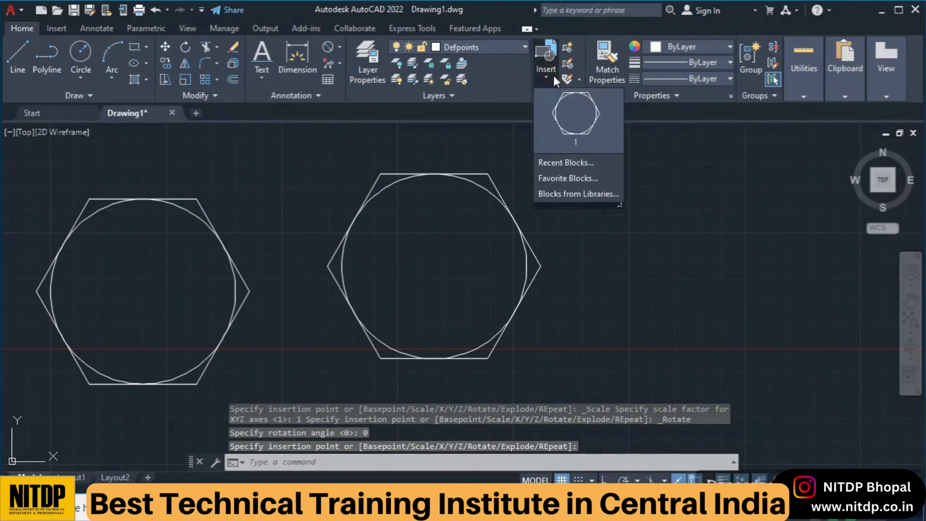
left_click(571, 116)
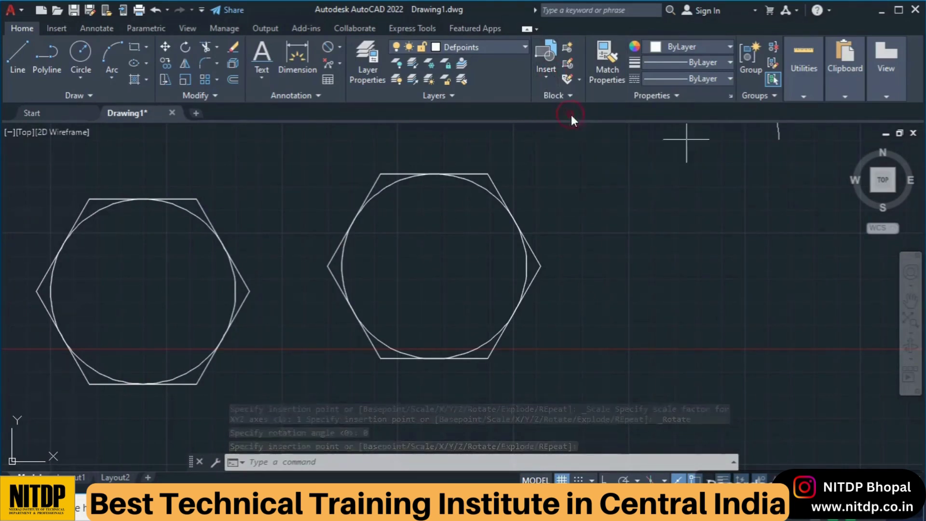
middle_click_drag(614, 220, 664, 311)
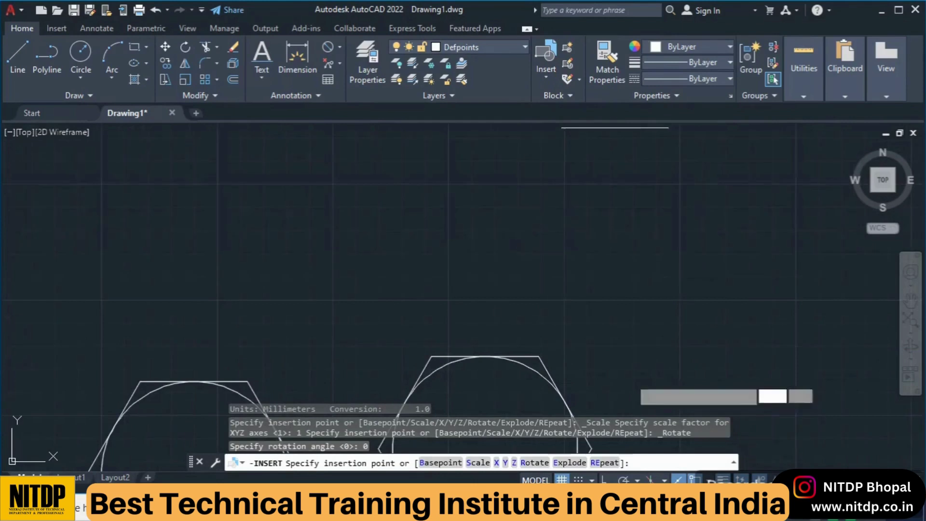
left_click(313, 275)
left_click(548, 81)
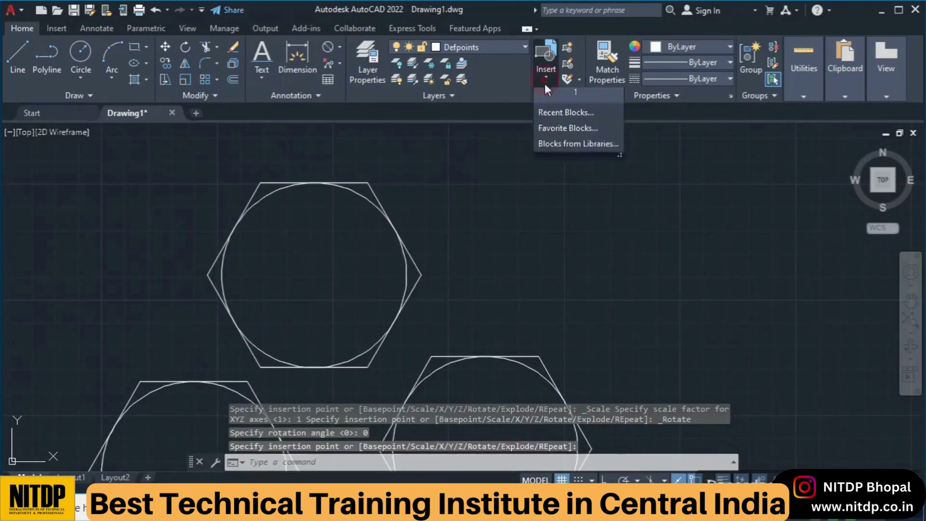
left_click(569, 136)
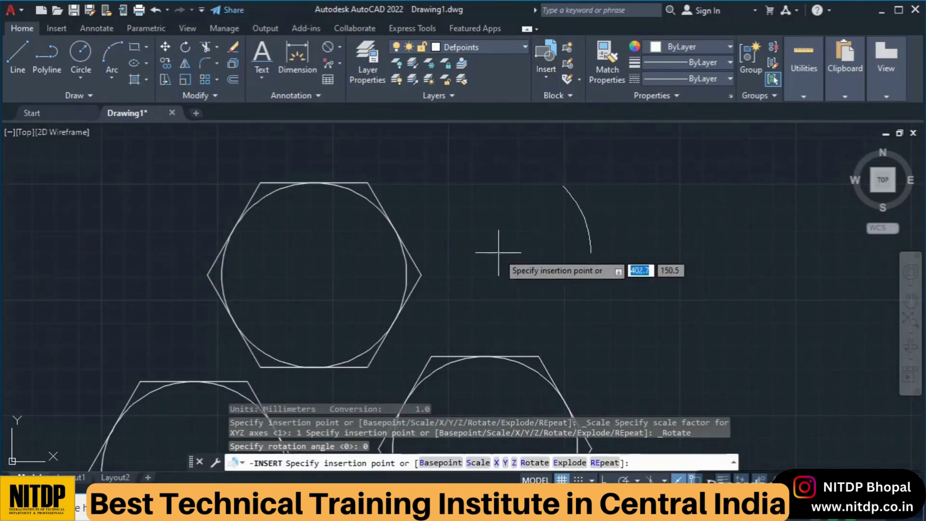
left_click(533, 223)
- Select all the hexagon blocks in the drawing, including the original, and erase them
middle_click_drag(642, 258, 528, 149)
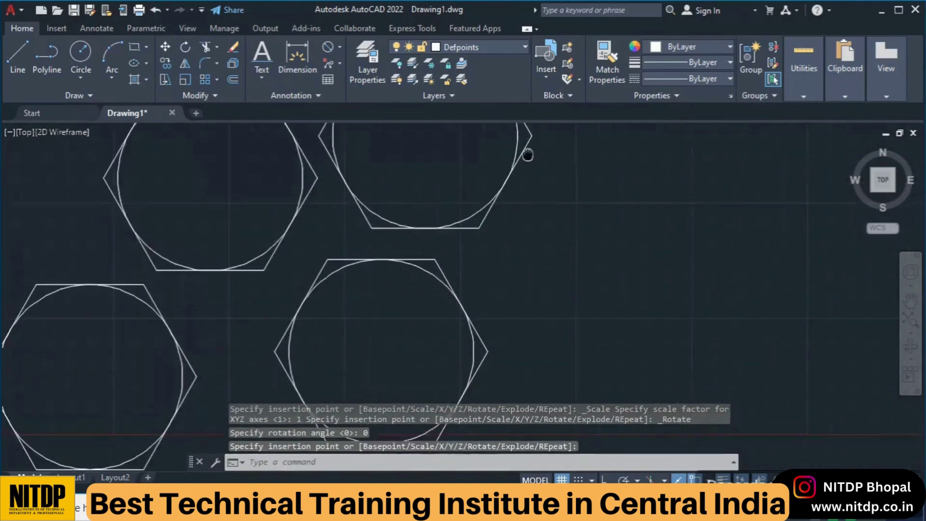
scroll(555, 223, "down", 2)
scroll(555, 223, "down", 1)
middle_click_drag(585, 221, 541, 207)
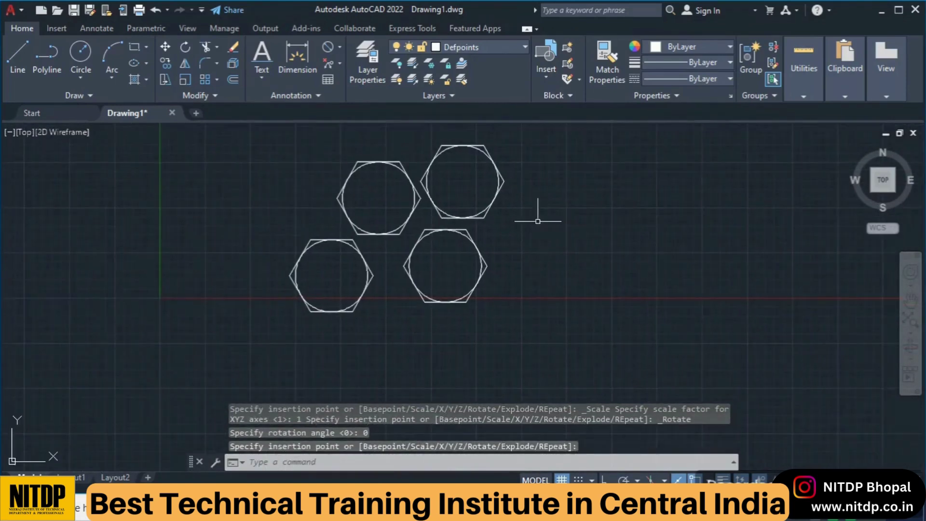
left_click(521, 319)
left_click(180, 130)
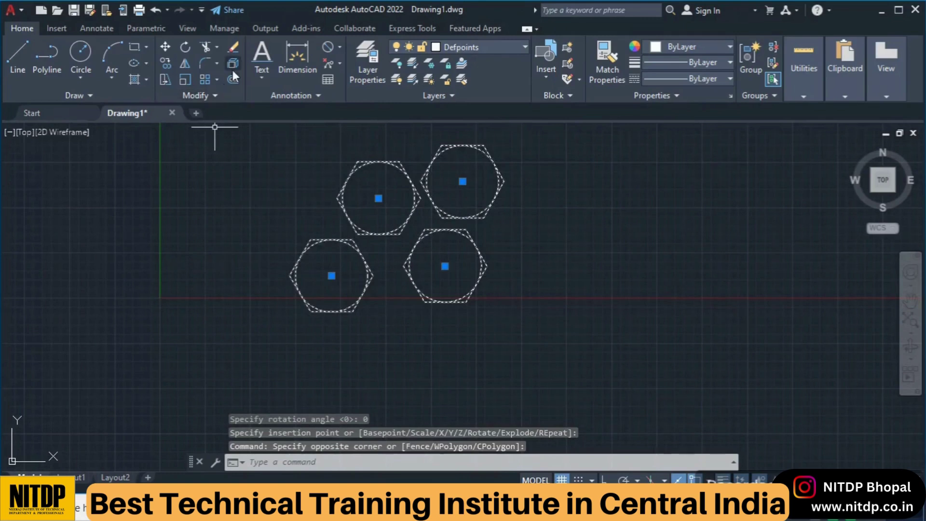
key("Delete")
- With ortho mode on, start a line outline running 200 mm straight down and 200 mm horizontally to the right
type("l")
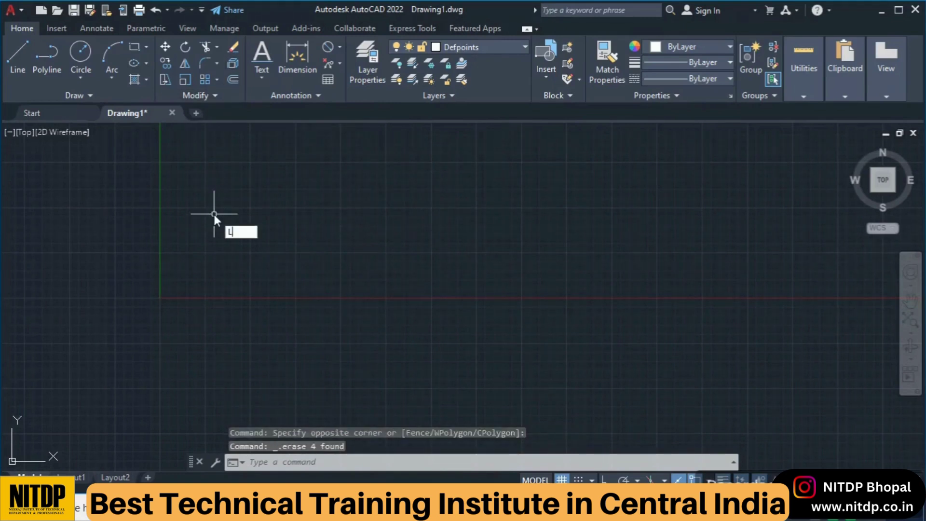
key("Return")
left_click(235, 182)
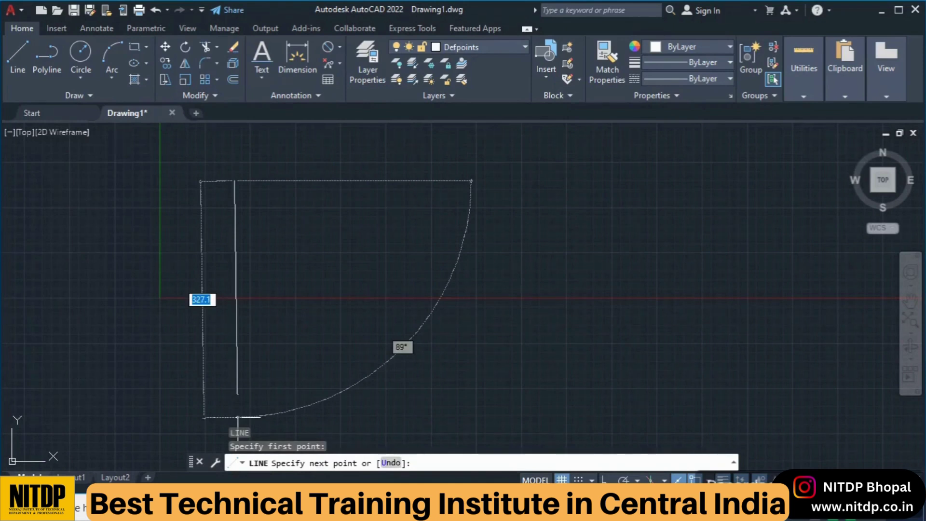
key("F8")
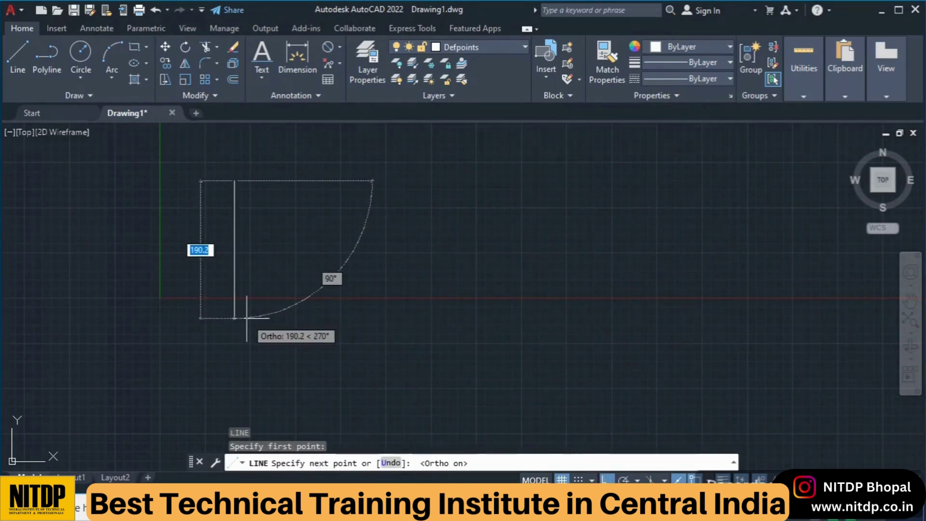
type("200")
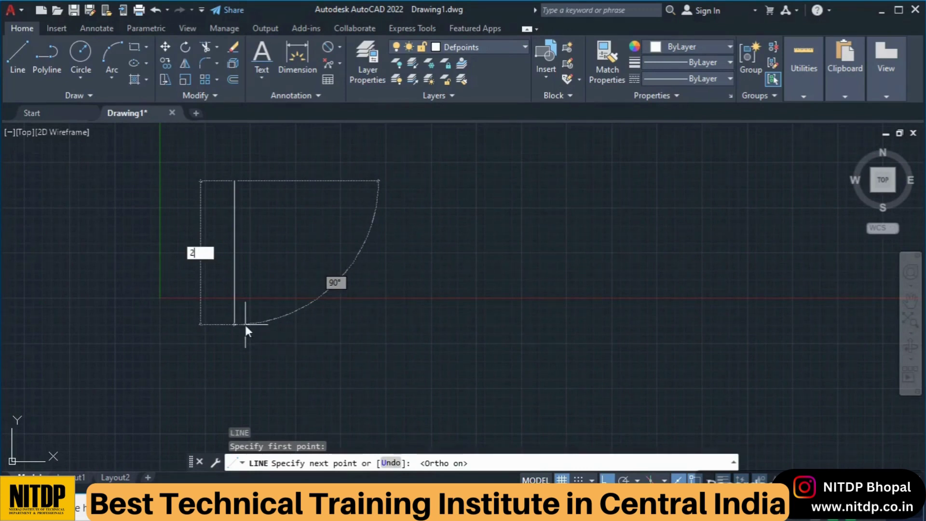
key("Return")
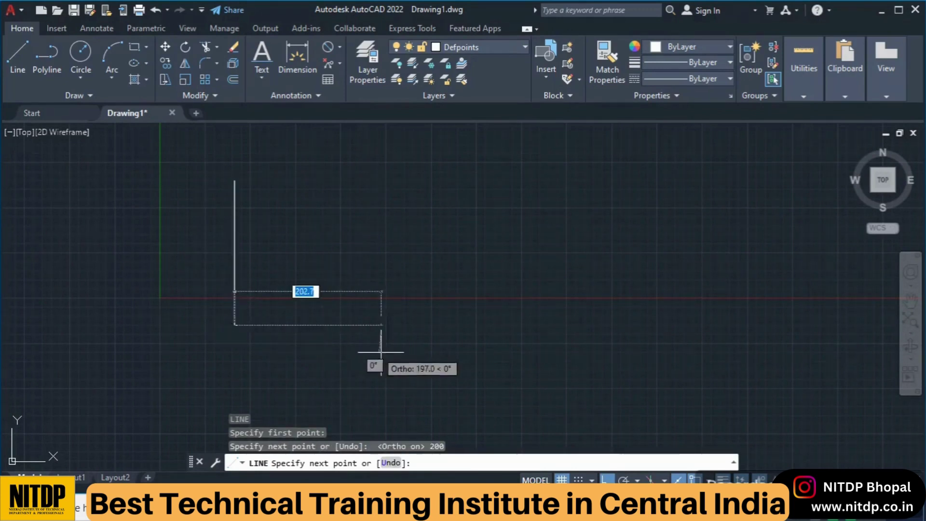
type("200")
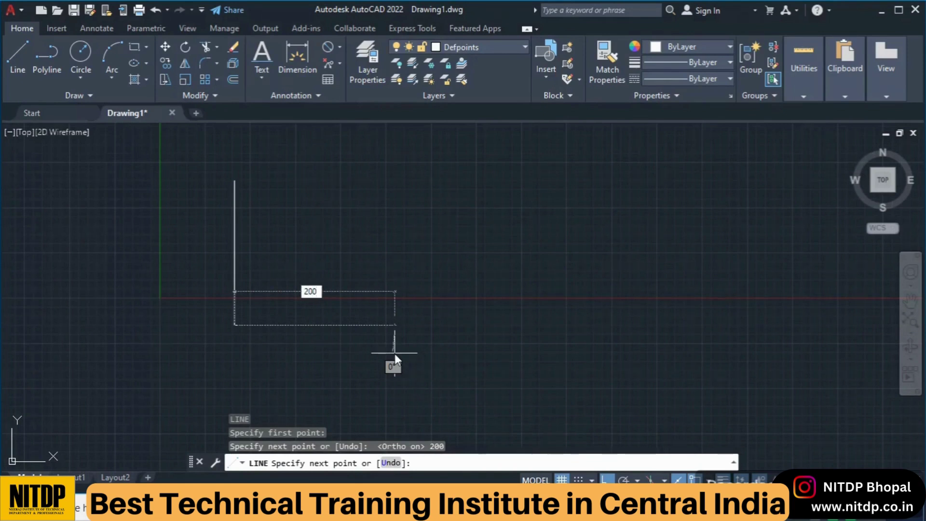
key("Return")
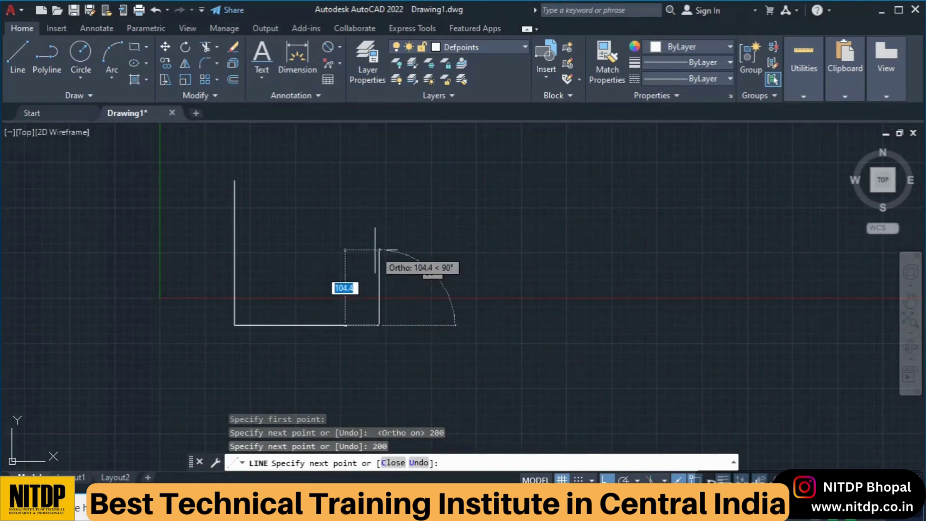
- Continue the outline 50 mm up, 100 mm right and 150 mm up, and close it back to its start point
type("50")
key("Return")
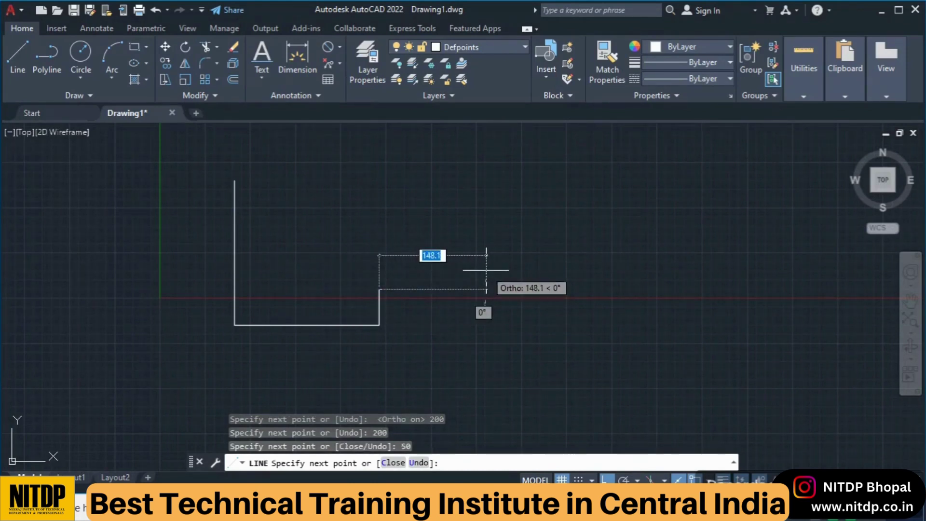
type("100")
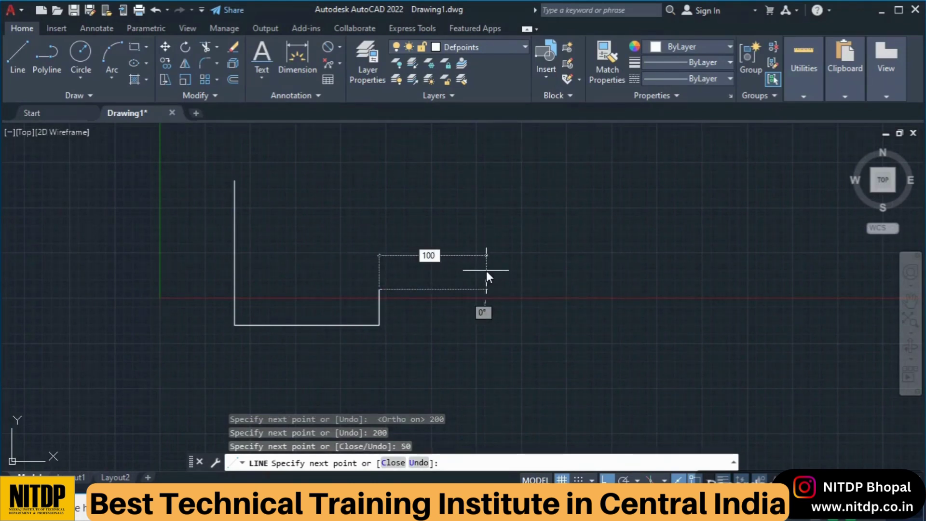
key("Return")
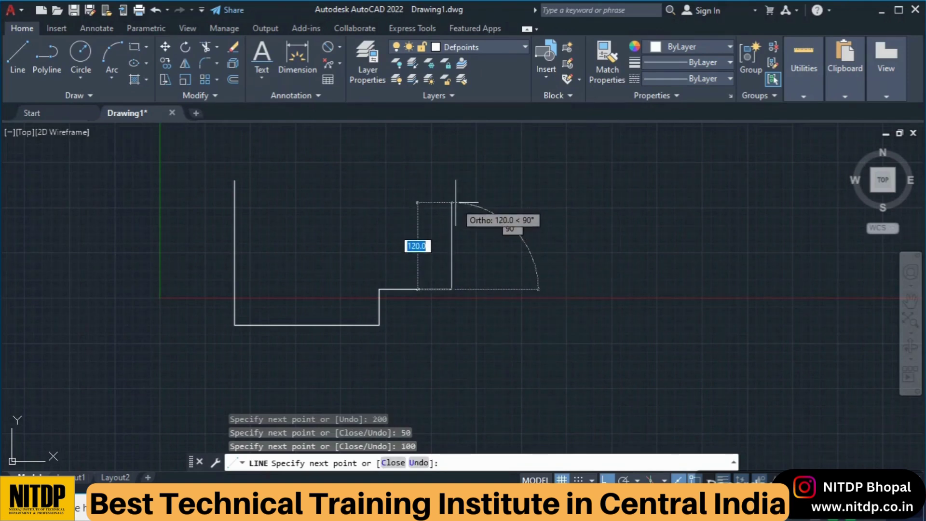
type("150")
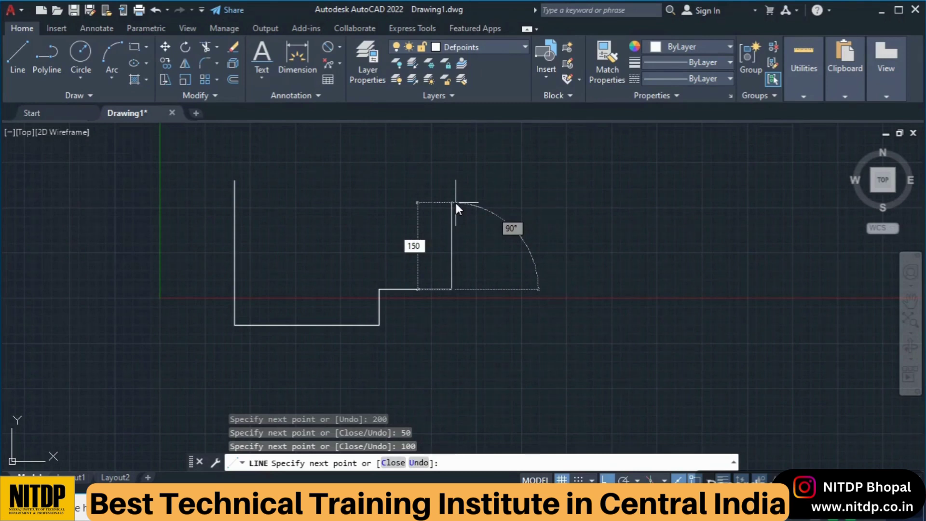
key("Return")
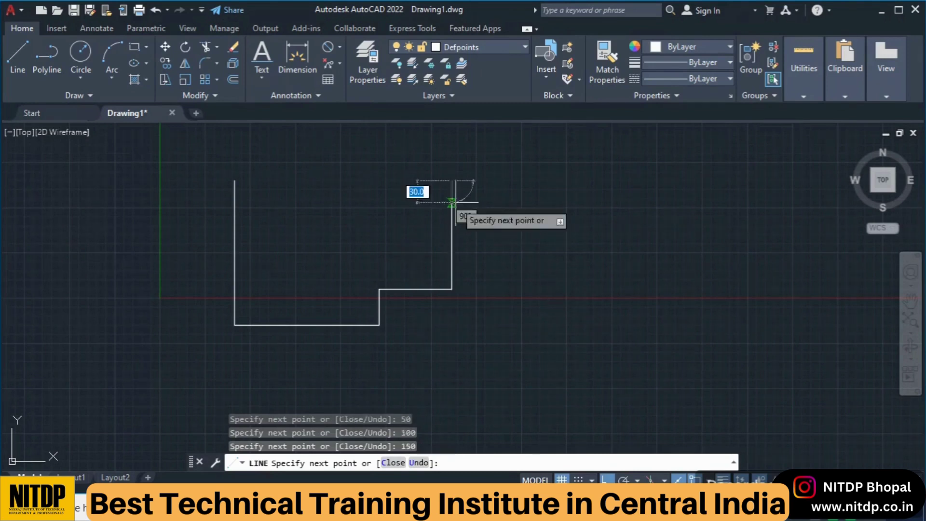
type("C")
key("Return")
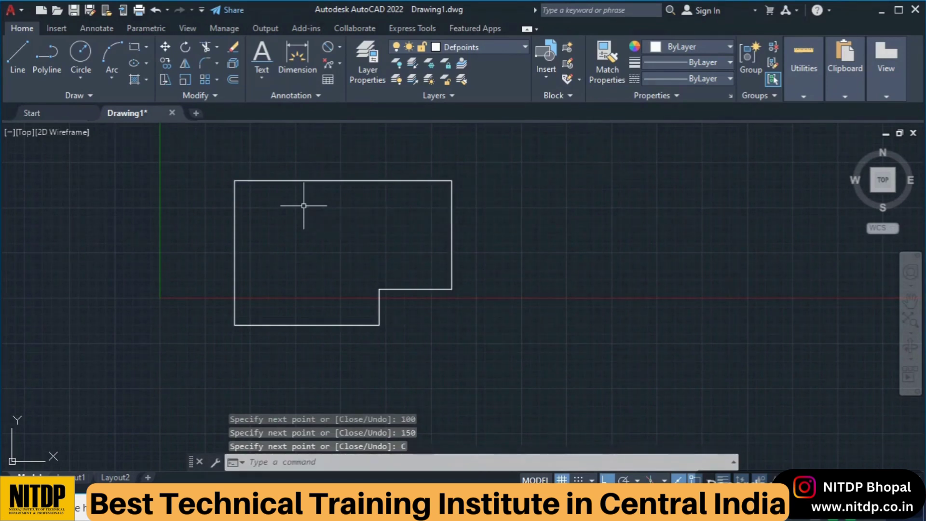
- Start a block definition named 2 with its base point at the upper-left corner of the stepped outline
mouse_move(347, 246)
middle_mouse_down()
mouse_move(391, 248)
mouse_move(424, 271)
middle_mouse_up()
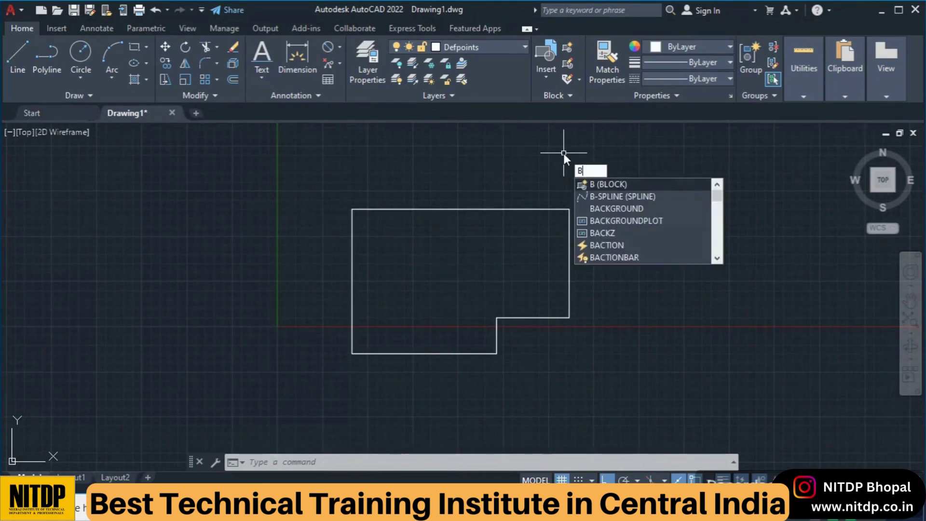
key("Return")
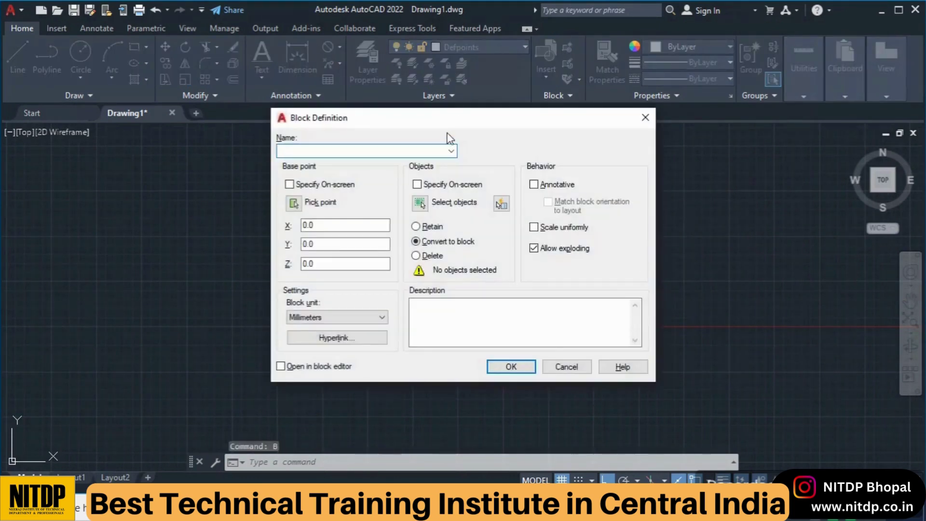
left_click_drag(421, 119, 281, 82)
type("2")
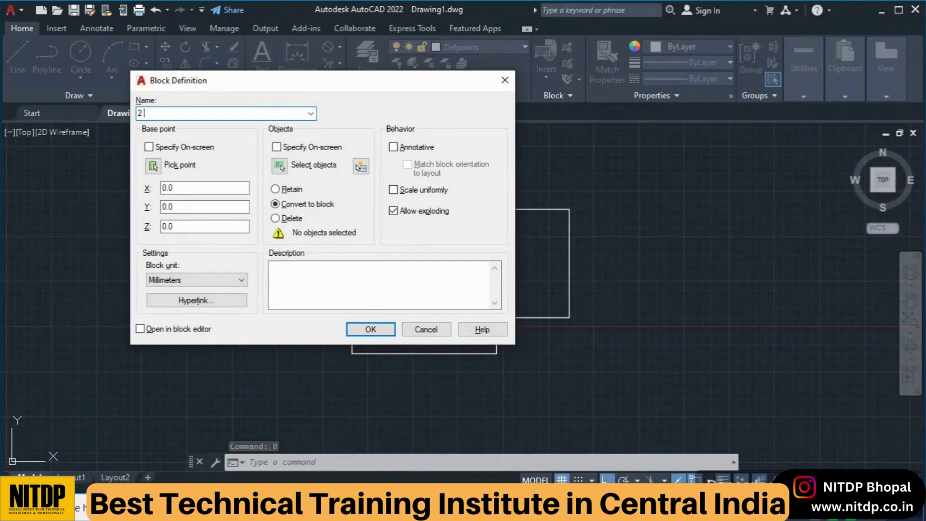
left_click(152, 165)
left_click(352, 209)
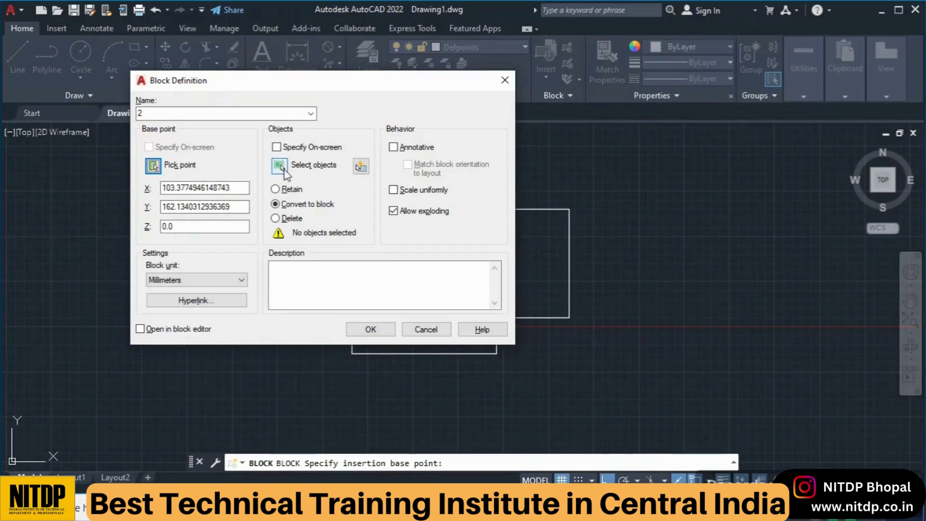
- Add all the lines of the stepped outline to the block definition and create the block, converting the originals to a block
left_click(279, 166)
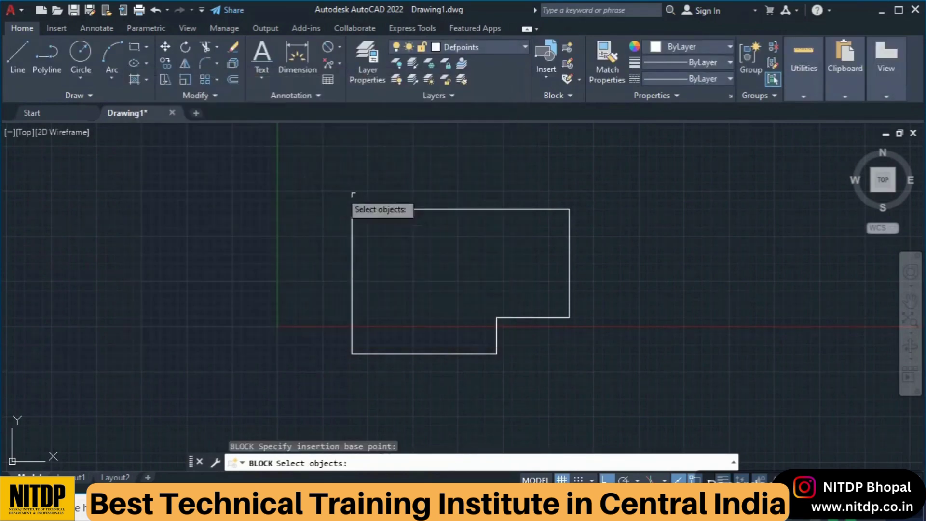
left_click(655, 413)
left_click(268, 164)
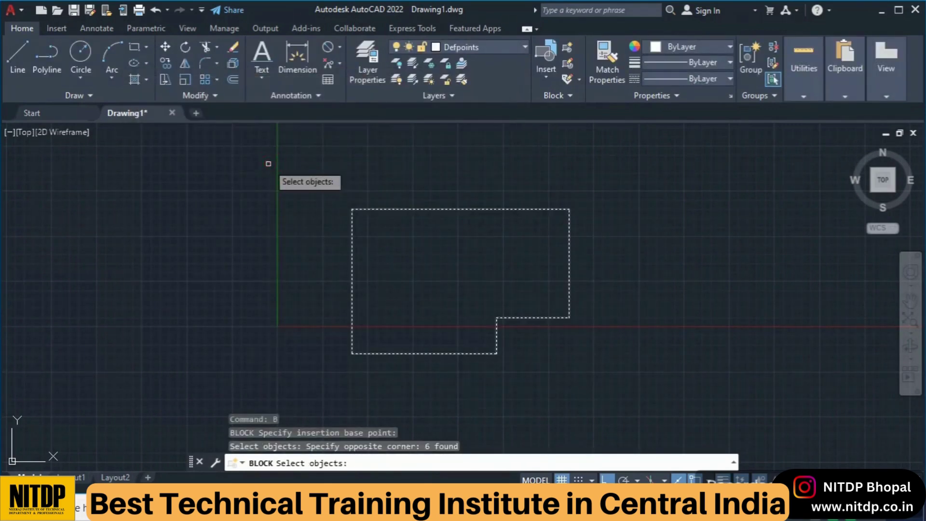
key("Return")
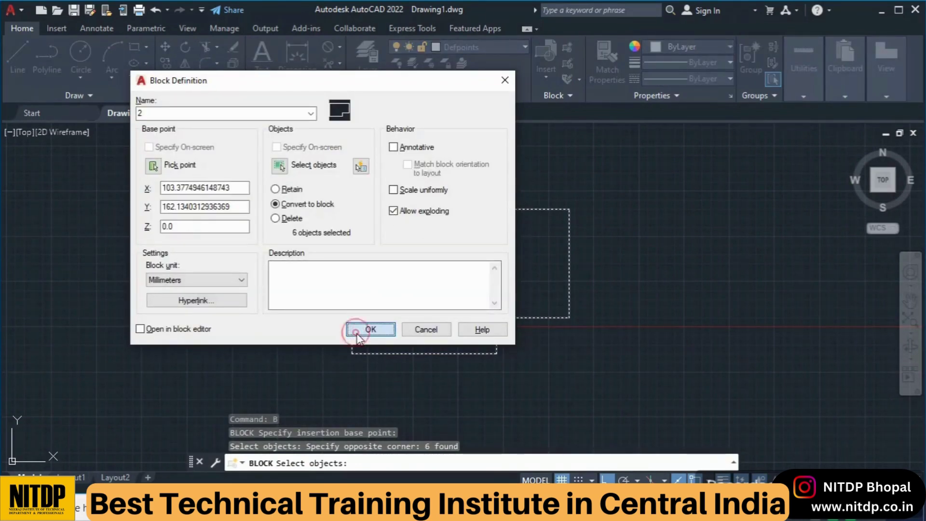
left_click(366, 330)
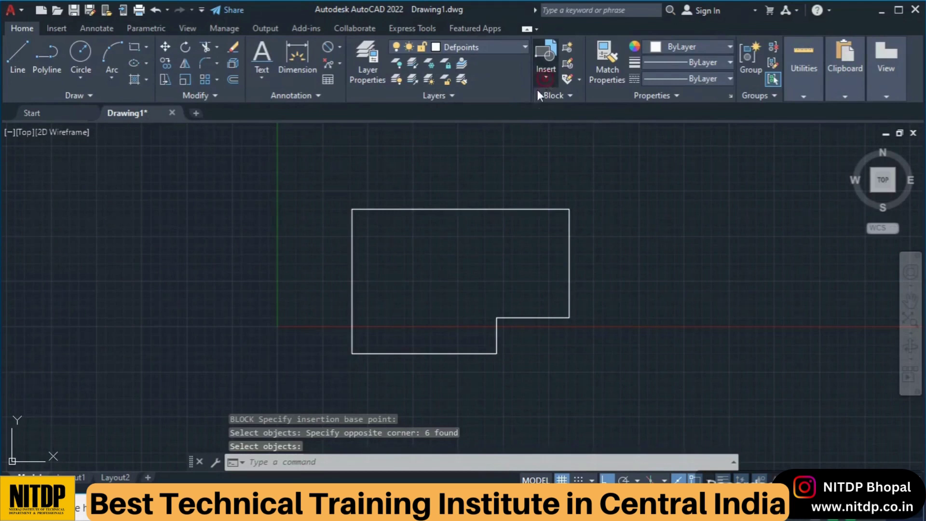
- Insert two copies of block 2, one to the left and one to the right of the original stepped outline
left_click(546, 79)
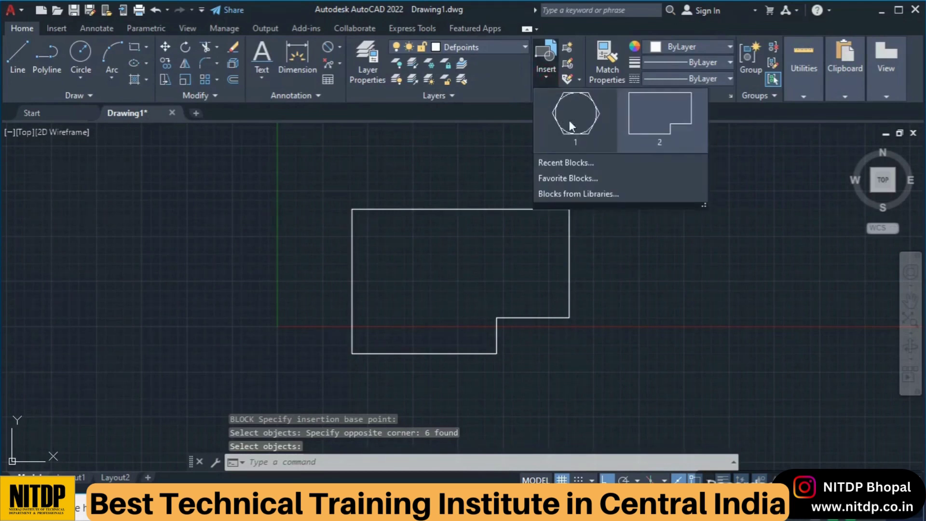
left_click(672, 134)
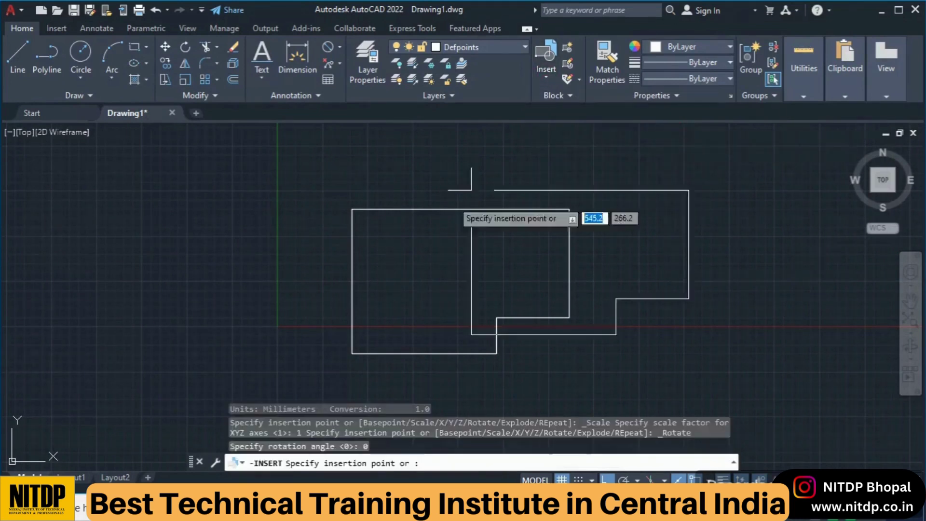
left_click(77, 204)
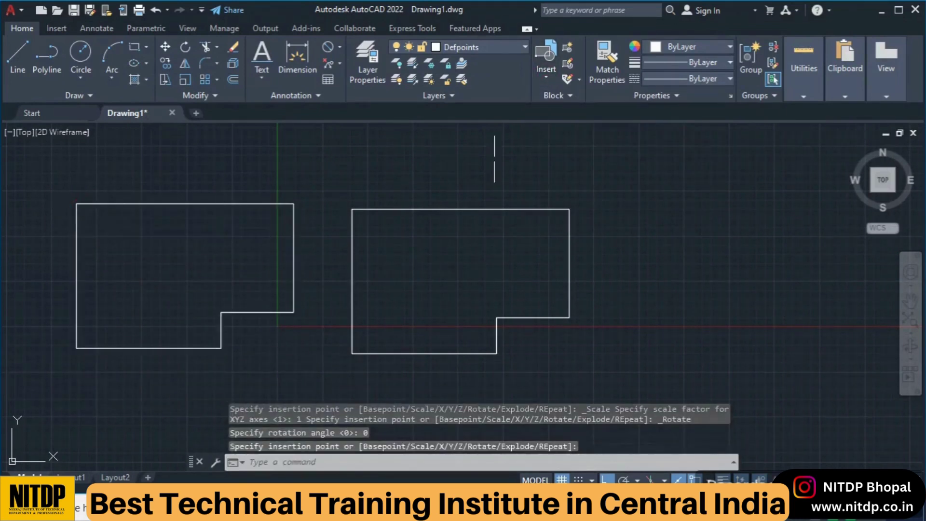
left_click(545, 77)
left_click(664, 106)
middle_click_drag(684, 205, 542, 189)
left_click(478, 164)
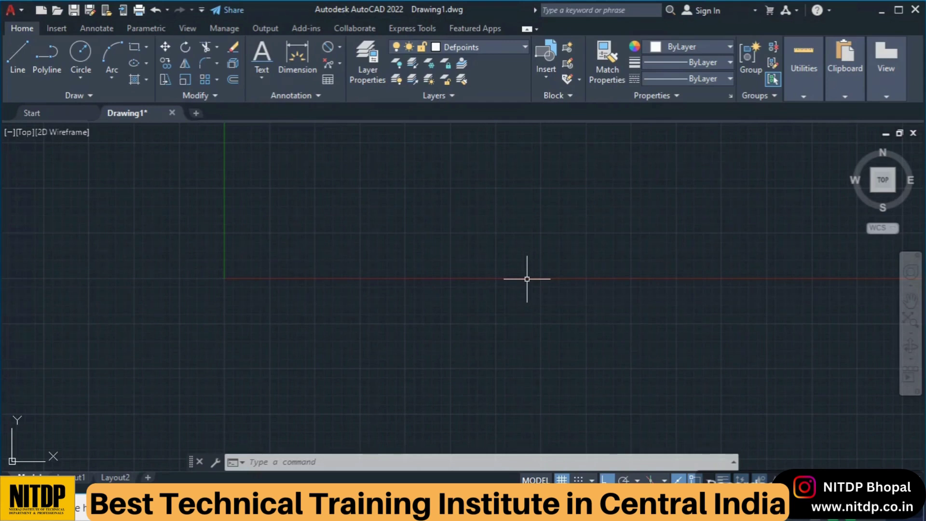
- Draw a rectangle by dimensions, 200 mm long and 100 mm wide, in the empty drawing area
type("RE")
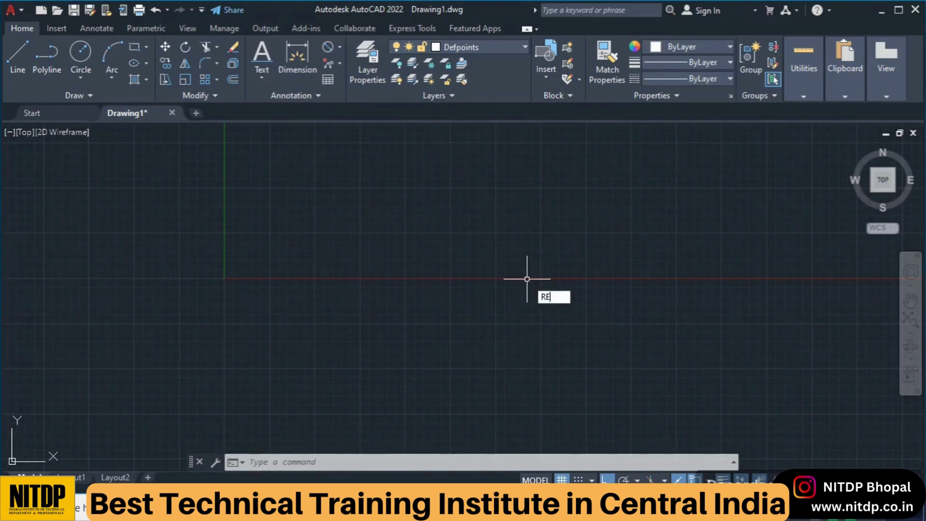
type("C")
key("Return")
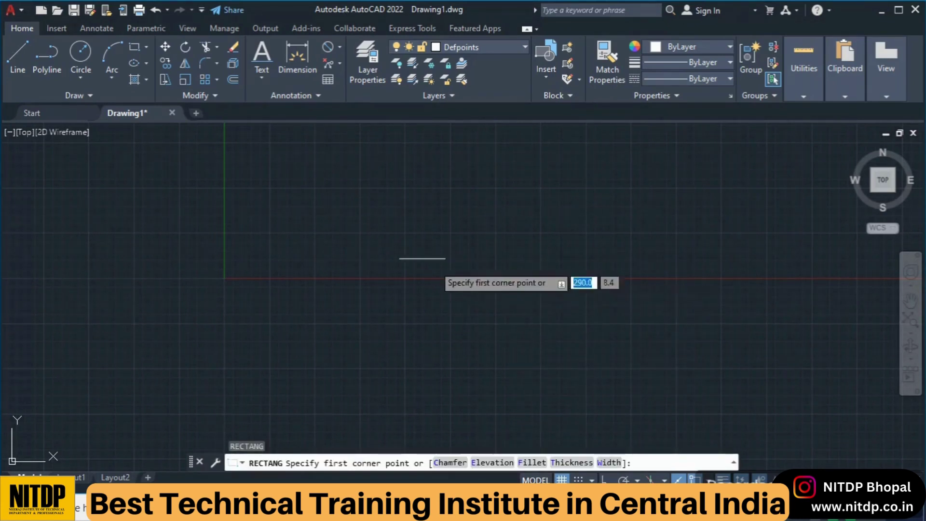
left_click(345, 205)
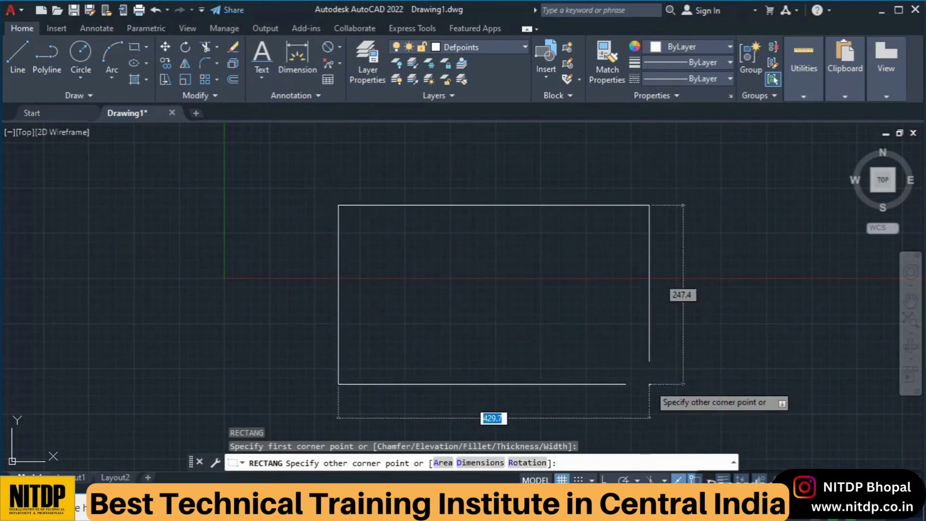
type("D")
key("Return")
type("200")
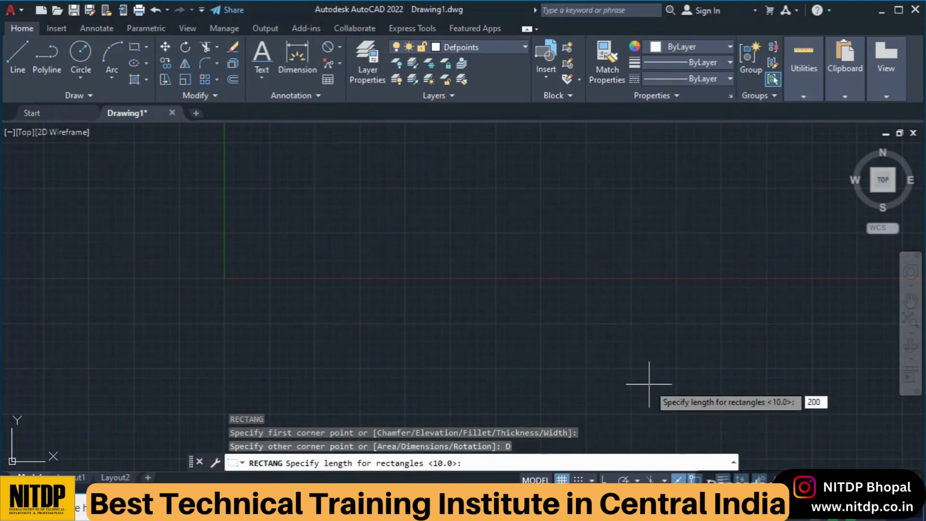
key("Return")
type("100")
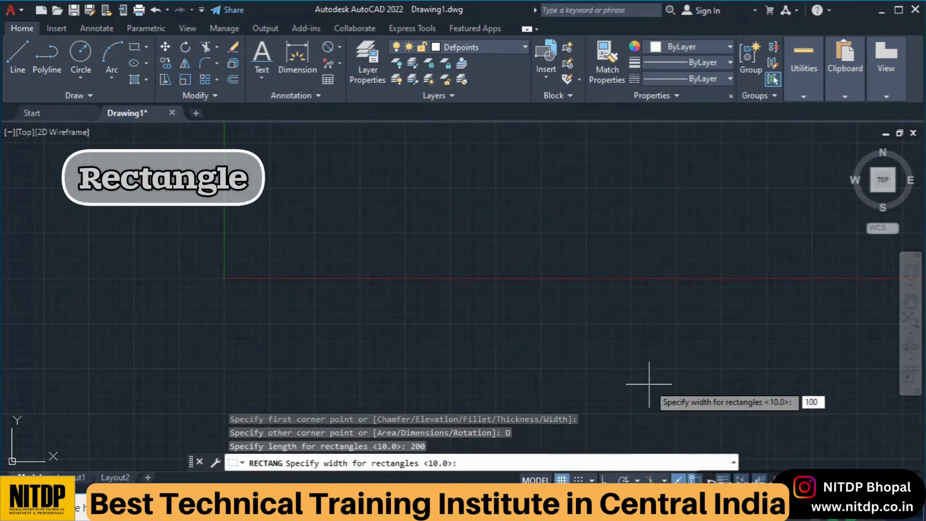
key("Return")
left_click(652, 383)
scroll(479, 218, "up", 2)
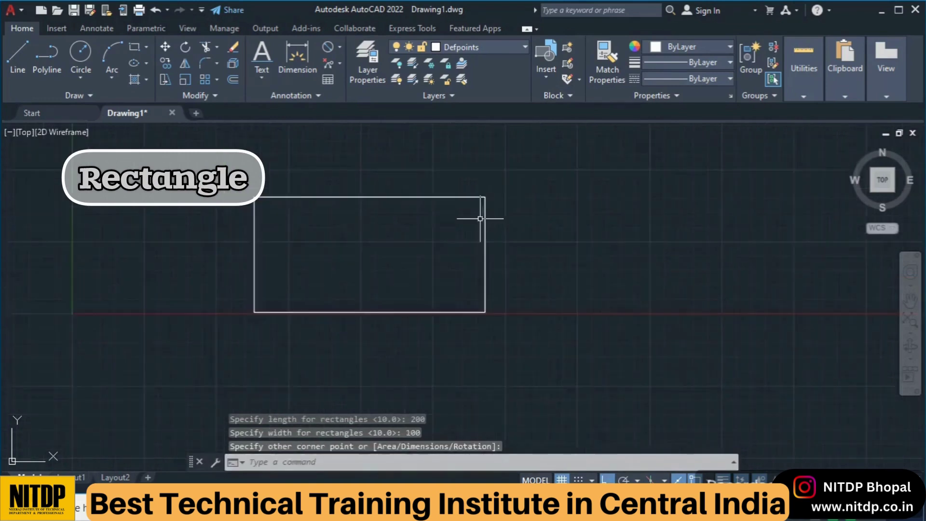
- Draw a circle of radius 20 mm just outside the rectangle's left side, its centre level with that side's midpoint
scroll(479, 218, "up", 2)
middle_click_drag(538, 236, 643, 232)
type("C")
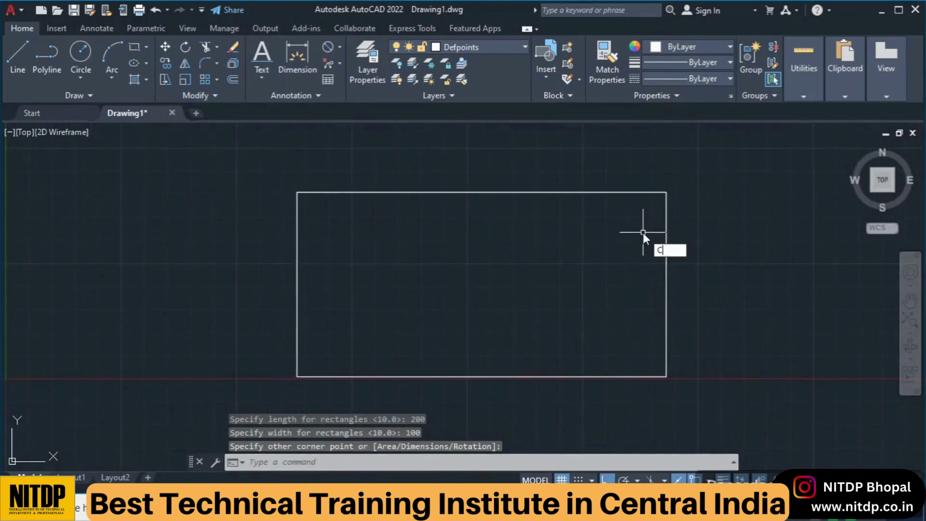
key("Return")
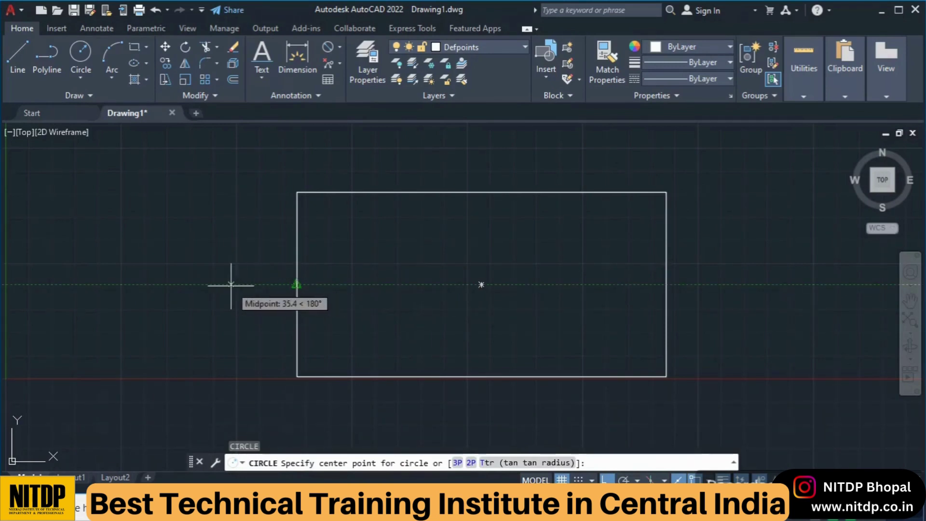
left_click(237, 285)
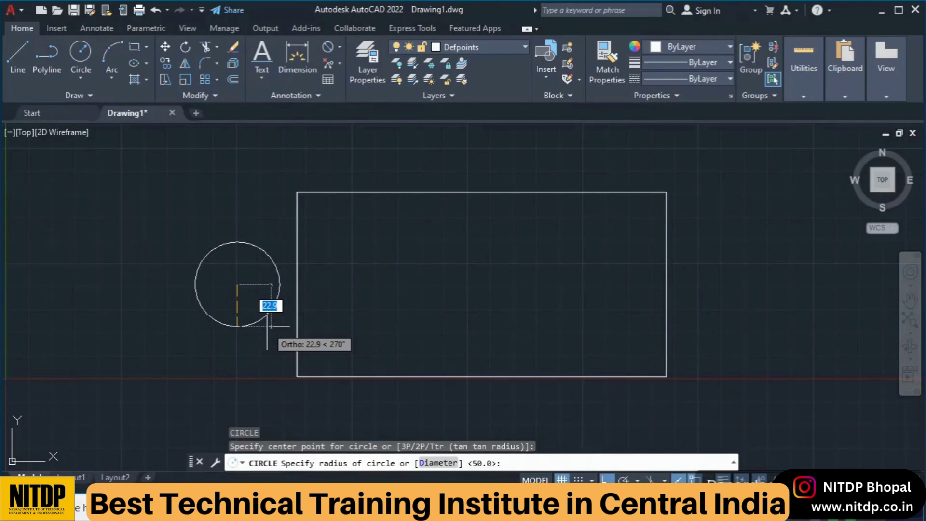
type("2")
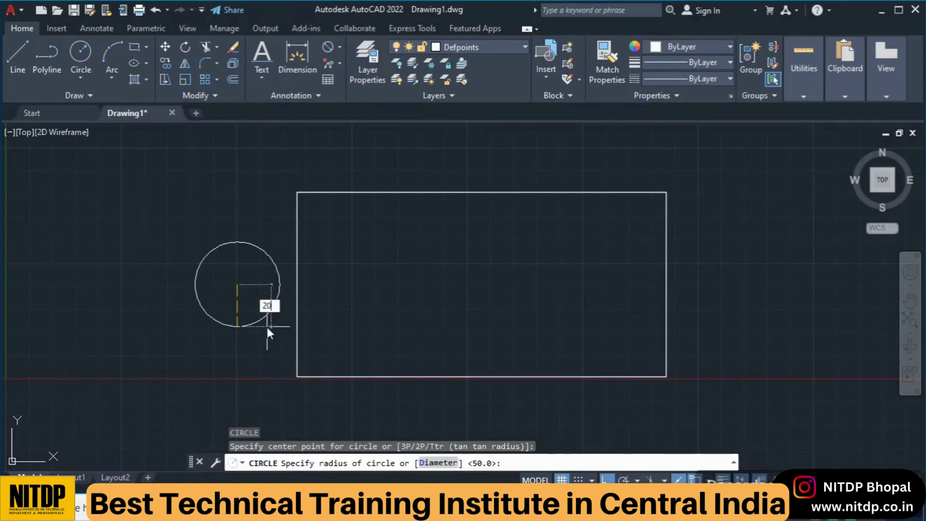
type("0")
key("Return")
- Copy the circle from its centre about 262 mm horizontally to the right, beyond the rectangle's right side
type("c")
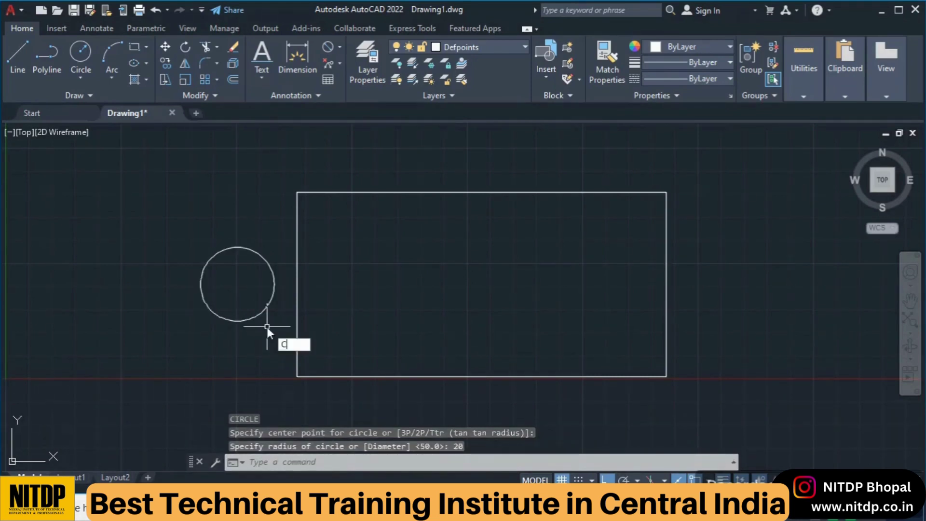
type("o")
key("Return")
left_click(266, 338)
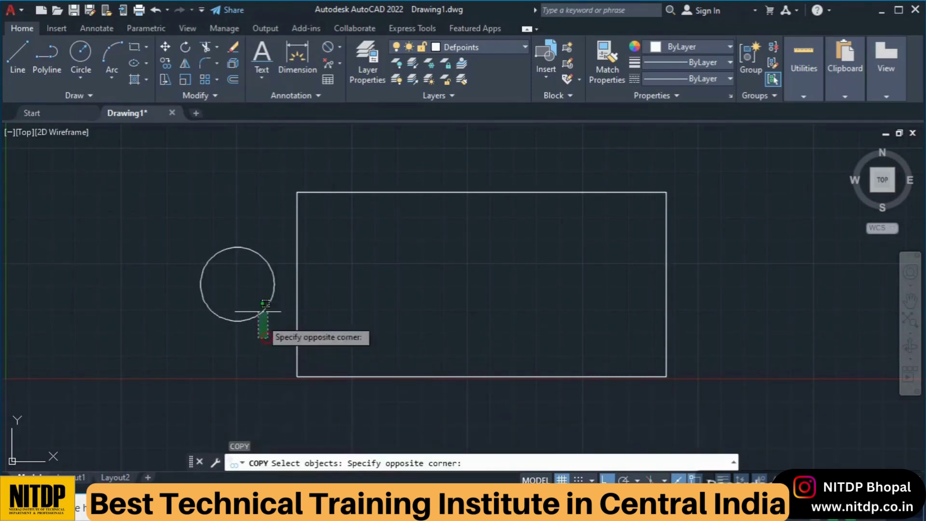
left_click(265, 304)
key("Return")
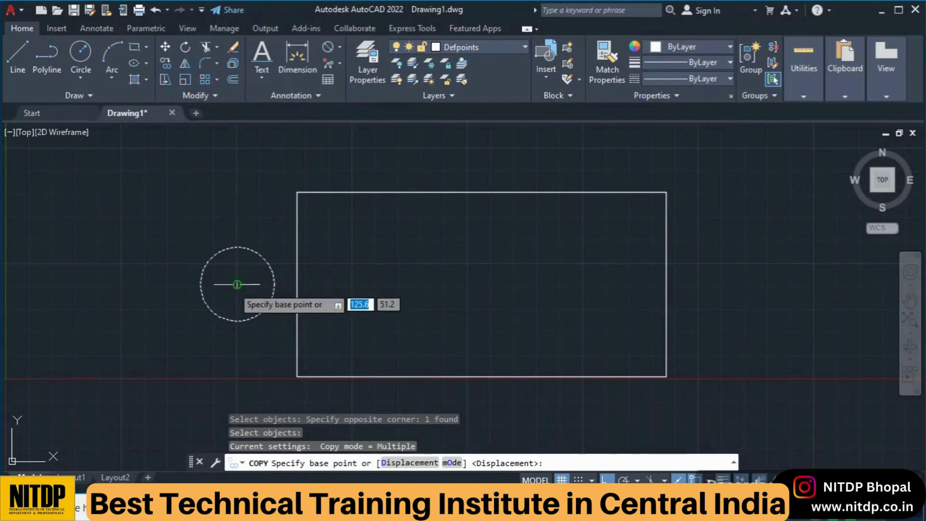
left_click(237, 284)
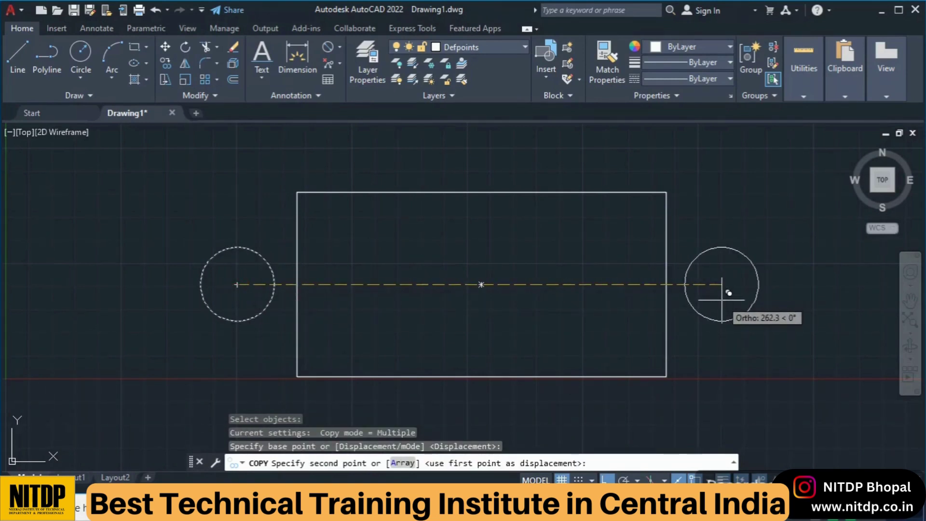
left_click(722, 299)
key("Return")
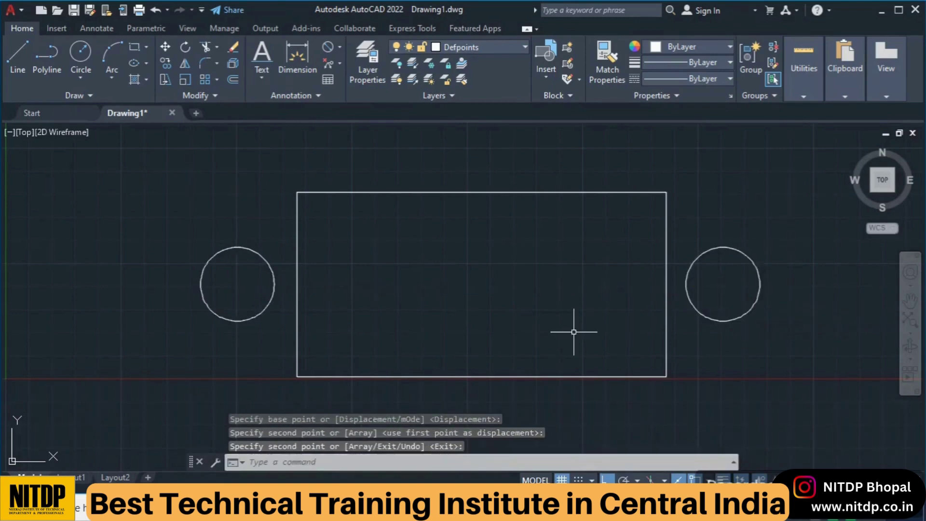
- With ortho mode off, copy the left circle from its centre to a point directly below the rectangle's bottom-edge midpoint
middle_click_drag(572, 324, 560, 298)
type("CO")
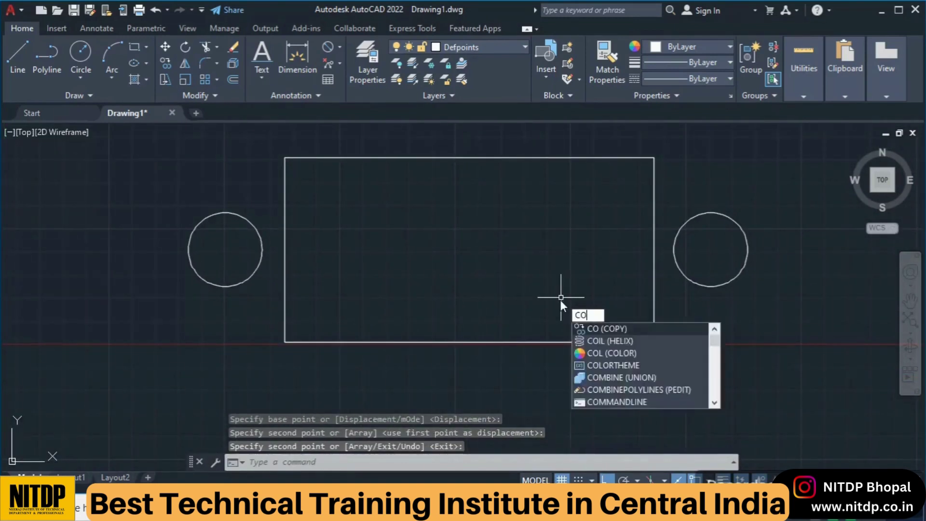
key("Return")
left_click(234, 264)
left_click(212, 241)
key("Return")
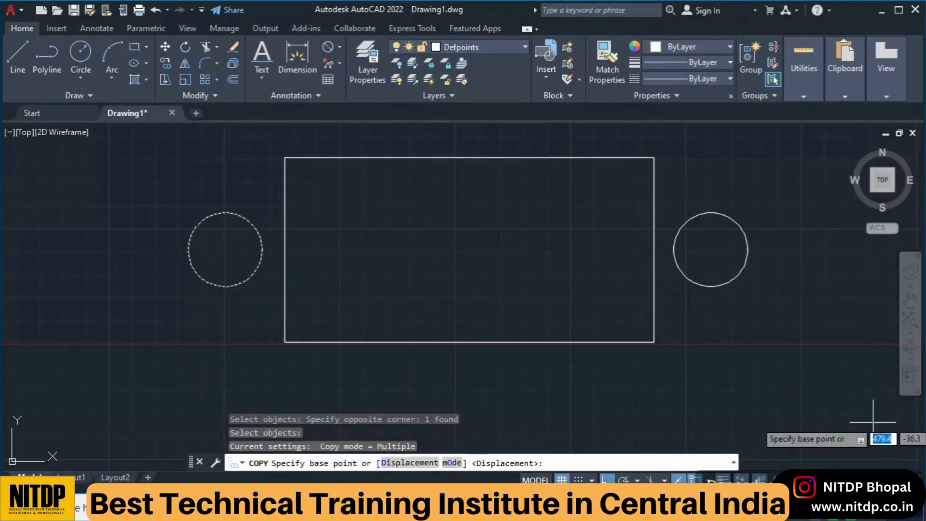
left_click(225, 249)
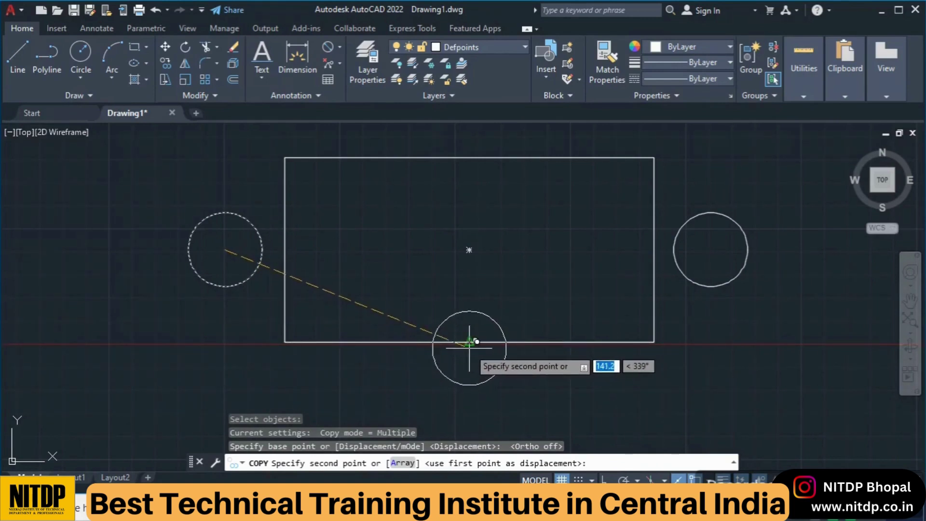
left_click(469, 400)
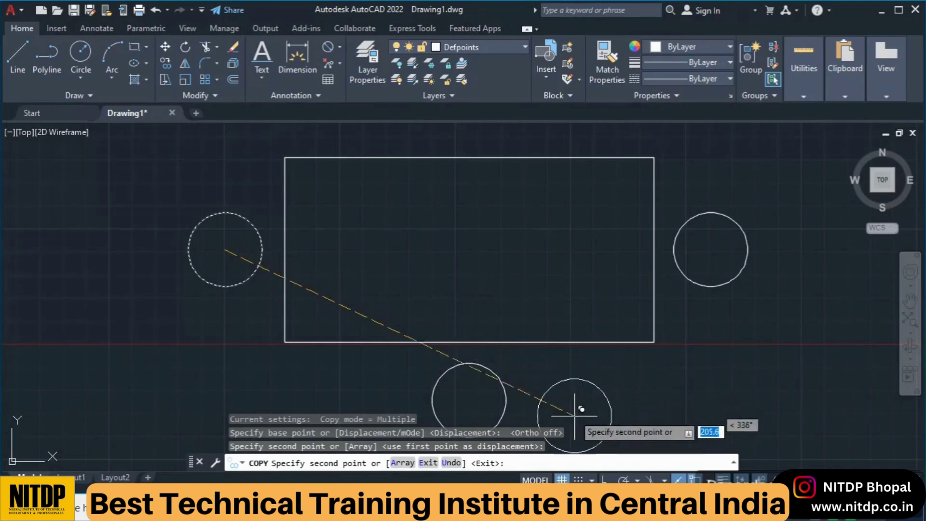
key("Escape")
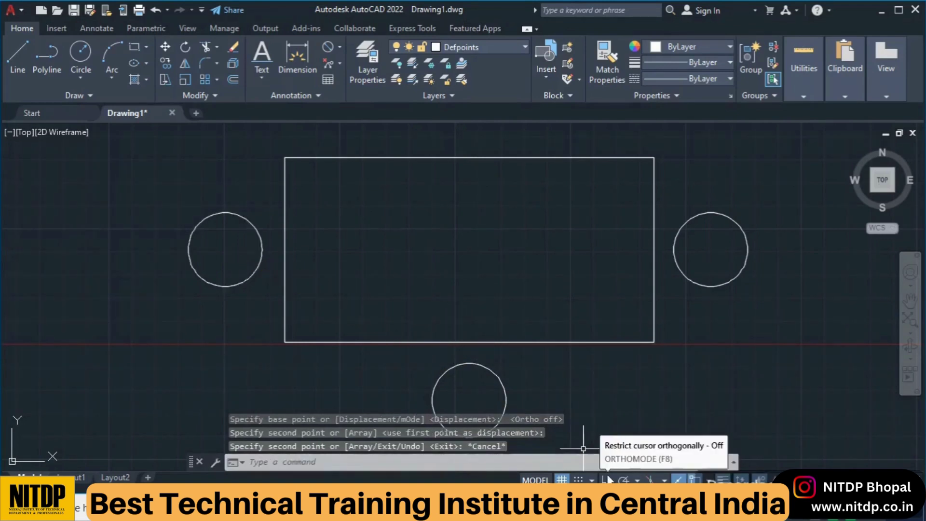
type("c")
key("Return")
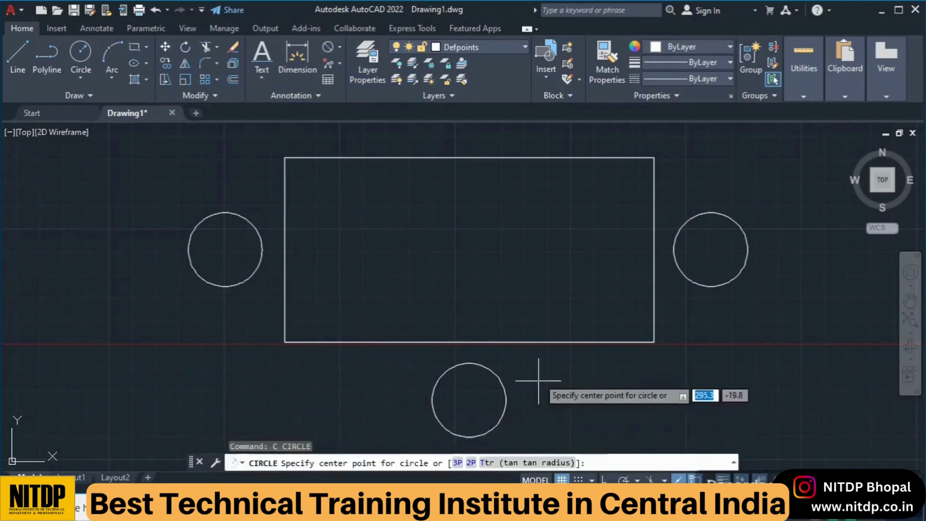
middle_click_drag(535, 378, 536, 283)
key("Escape")
- With ortho mode on, copy the circle below the rectangle about 68 mm to the right and about 72 mm to the left
type("c")
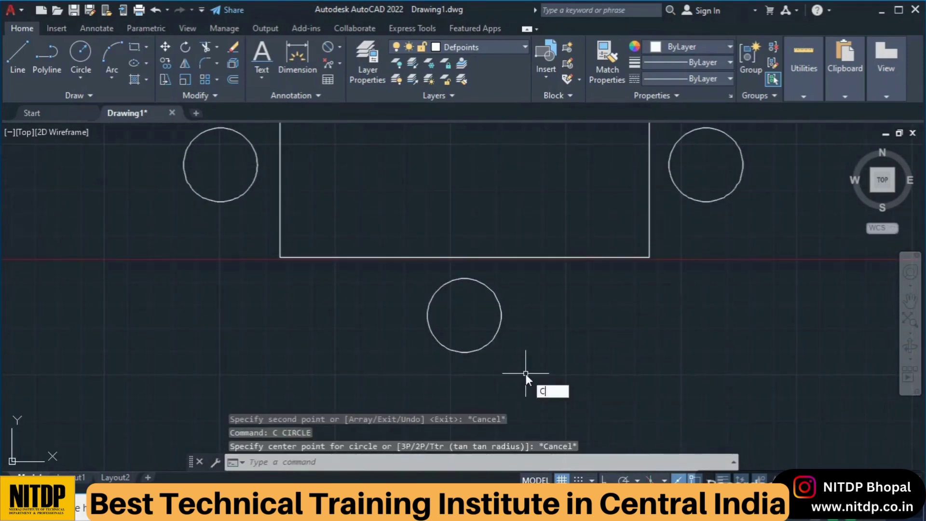
key("Return")
left_click(536, 372)
left_click(425, 297)
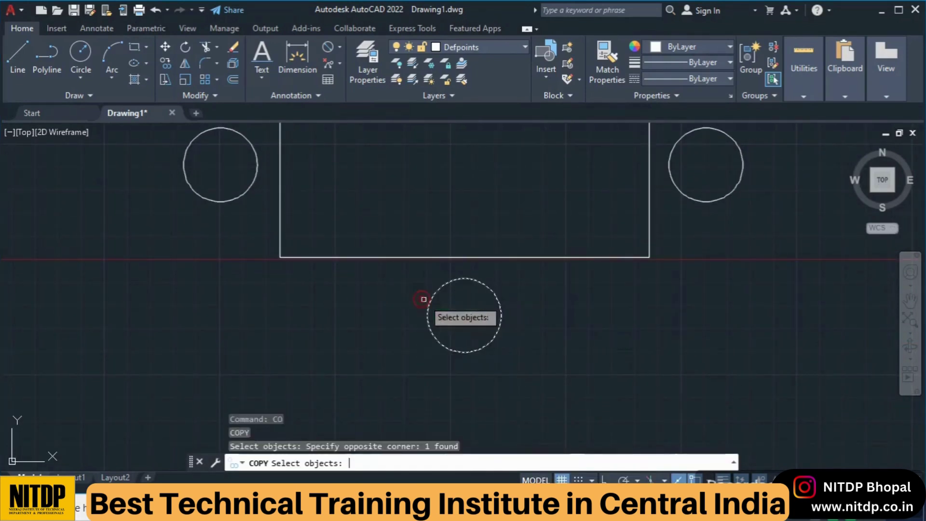
key("Return")
left_click(464, 316)
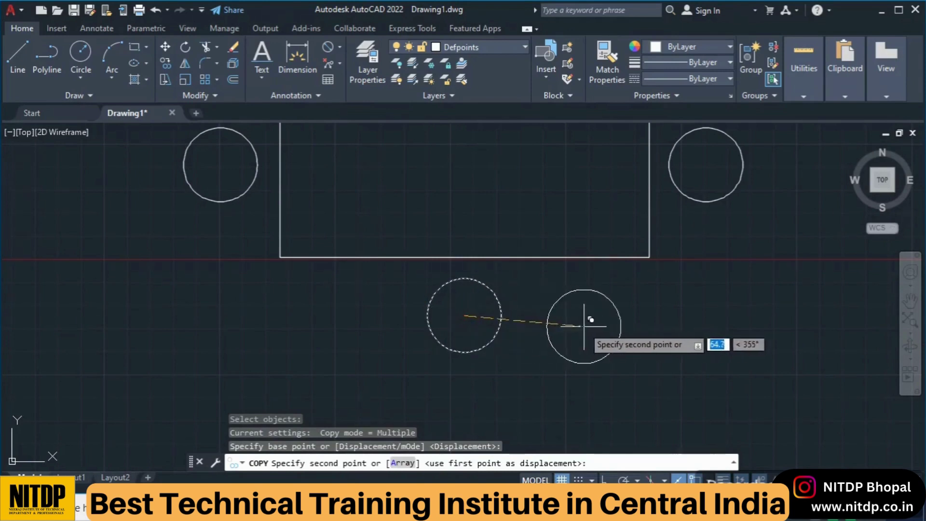
key("F8")
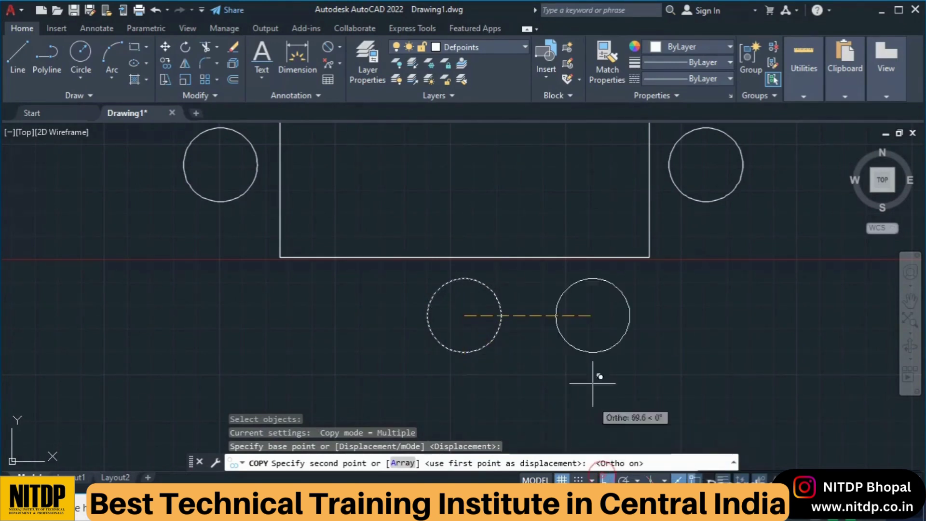
left_click(590, 322)
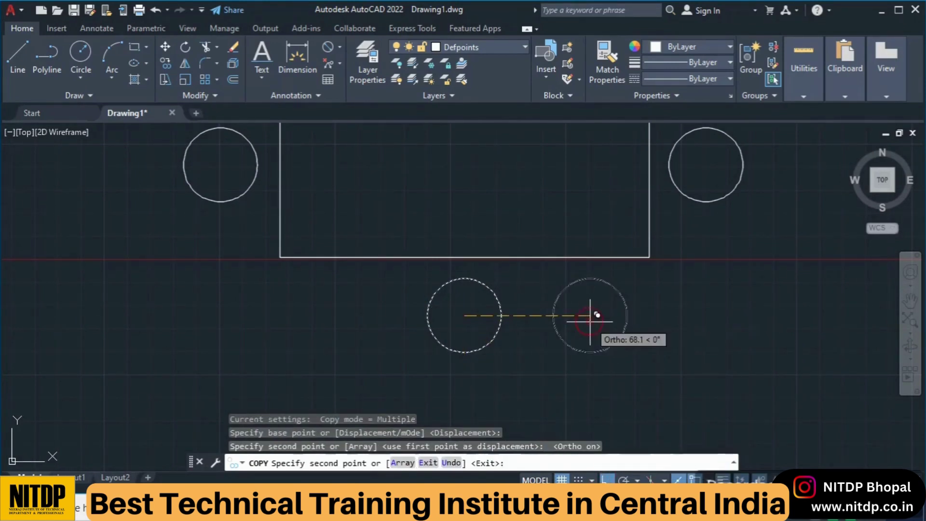
left_click(332, 324)
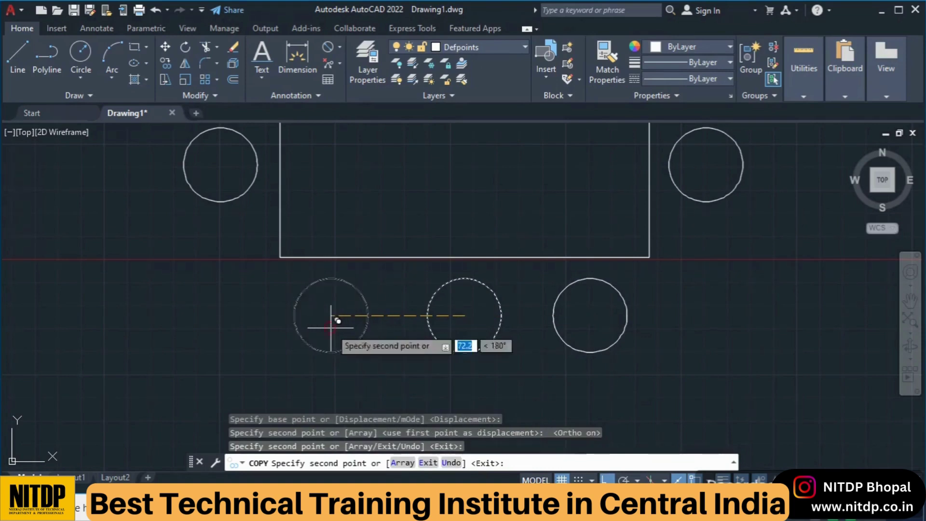
key("Return")
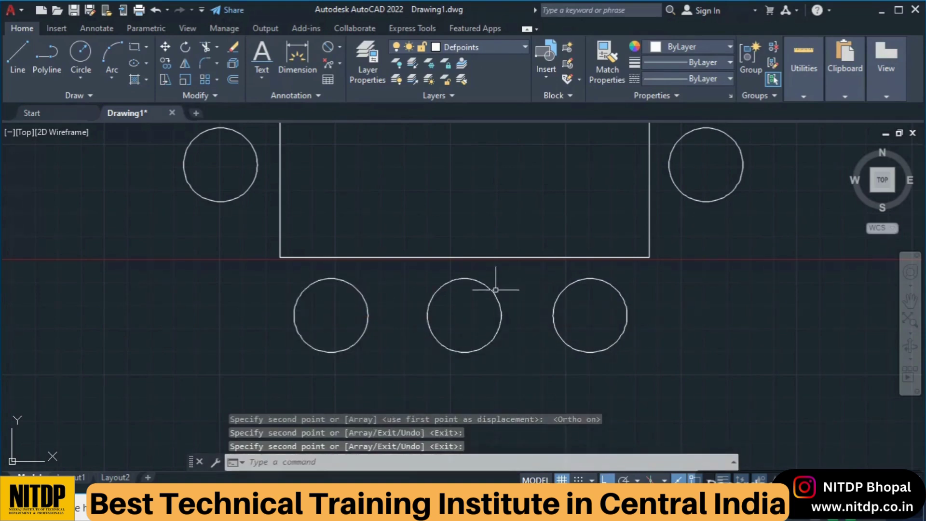
- Copy the middle circle below the rectangle from its centre about 162 mm straight up, above the rectangle's top edge
type("CO")
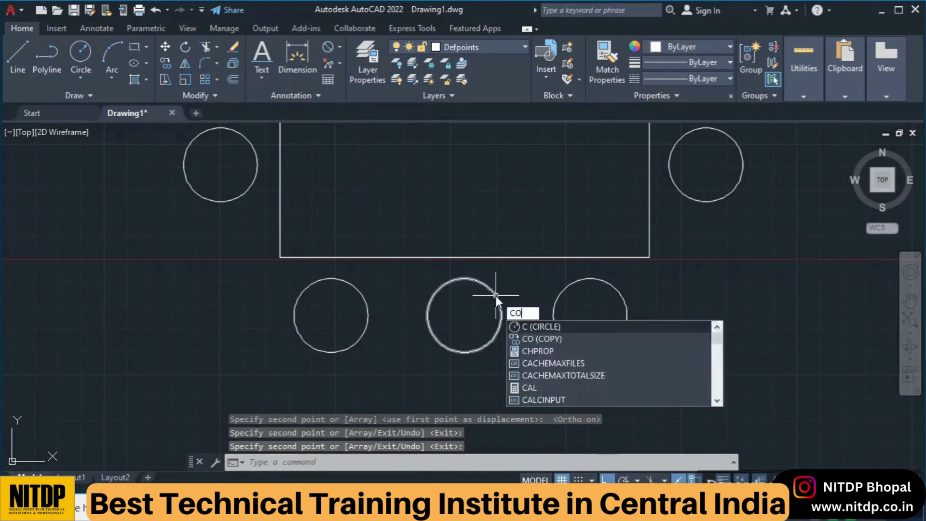
key("Return")
left_click(496, 296)
key("Return")
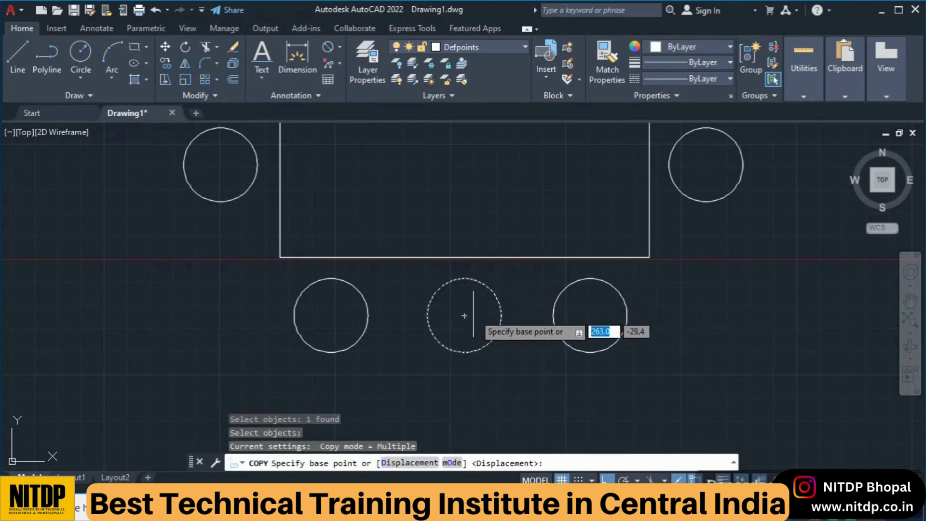
left_click(464, 316)
mouse_move(465, 242)
middle_mouse_down()
mouse_move(484, 235)
mouse_move(477, 177)
middle_mouse_up()
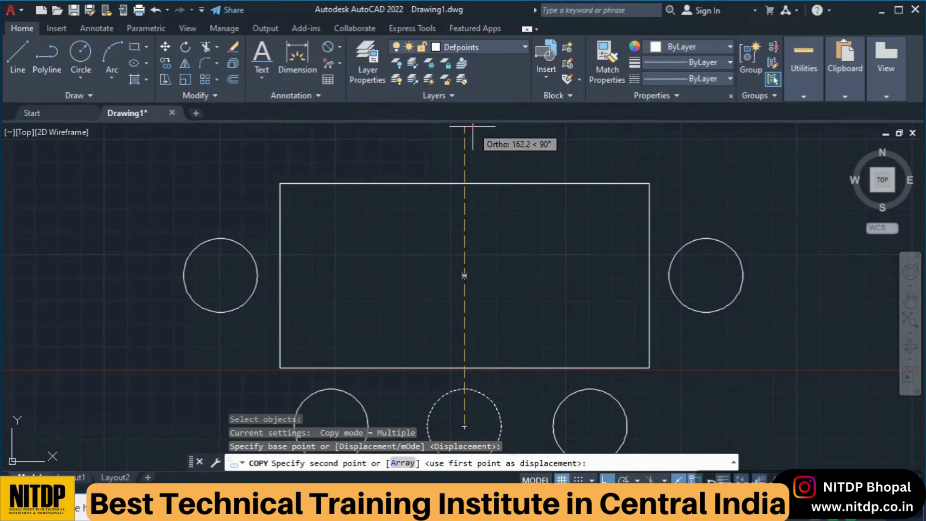
mouse_move(473, 126)
middle_mouse_down()
mouse_move(482, 201)
mouse_move(491, 199)
mouse_move(459, 234)
middle_mouse_up()
left_click(483, 201)
key("Return")
scroll(501, 199, "down", 4)
- Copy the circle above the rectangle from its centre about 69 mm to the right and about 69 mm to the left
type("c")
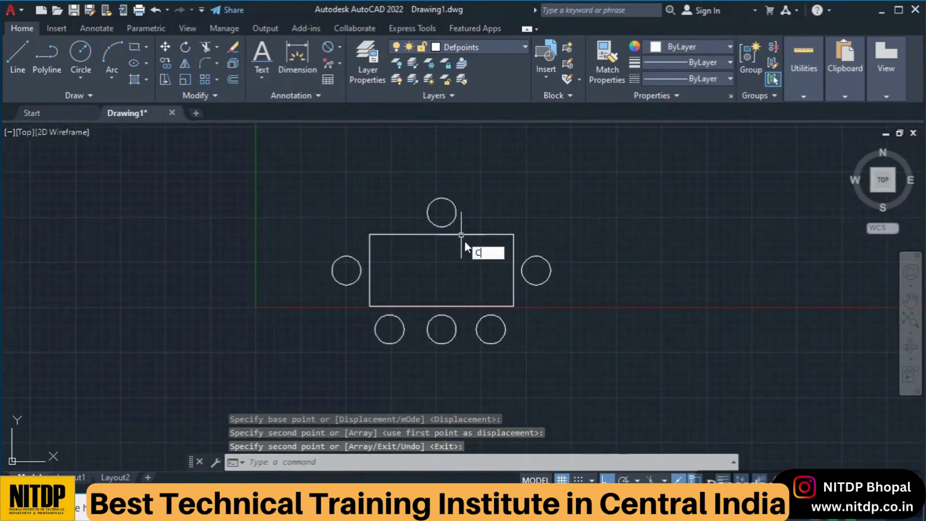
type("o")
key("Return")
left_click(461, 218)
left_click(406, 189)
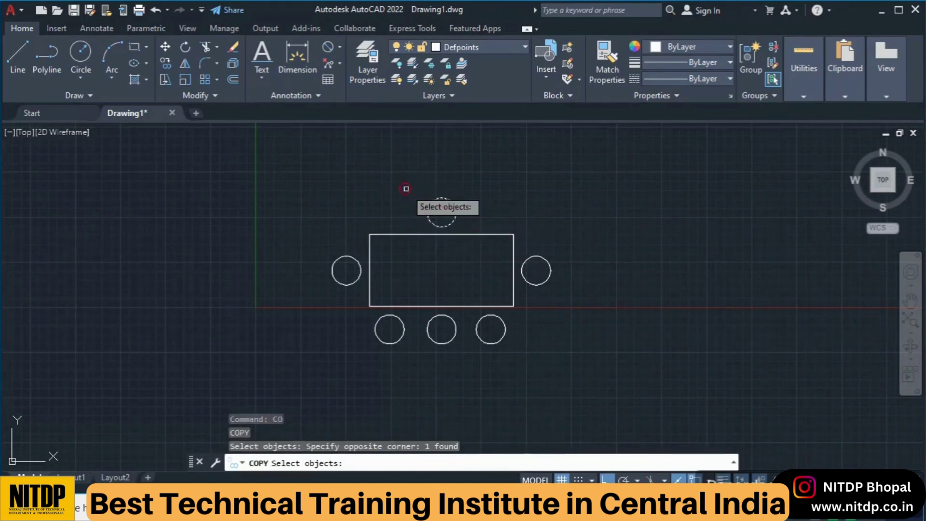
key("Return")
left_click(442, 212)
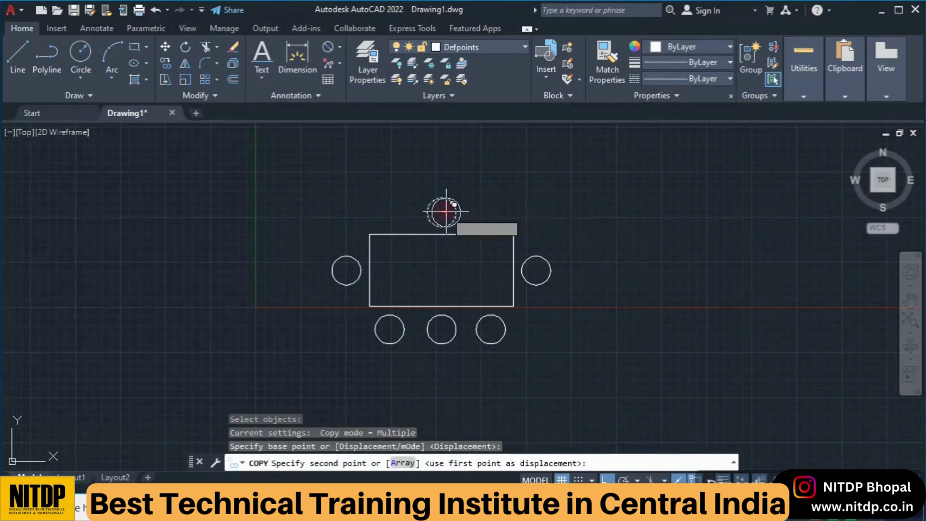
left_click(491, 212)
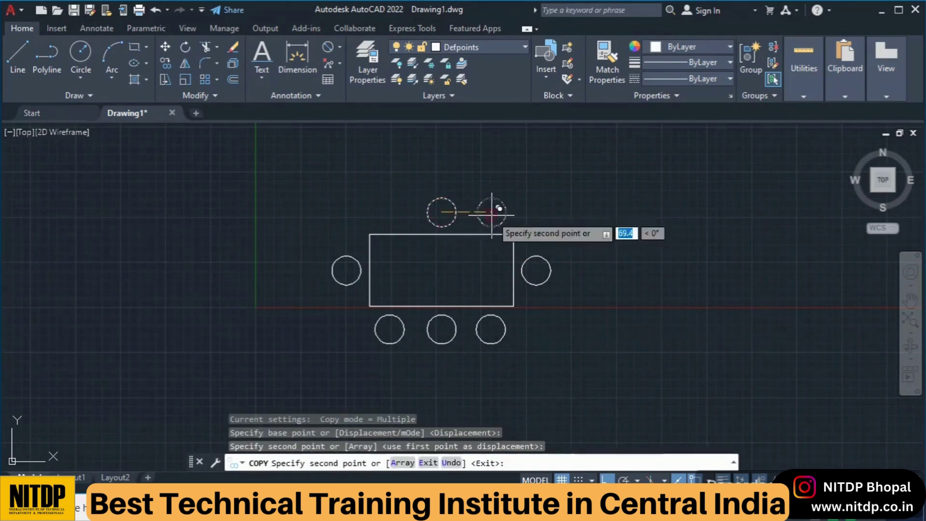
left_click(391, 212)
key("Return")
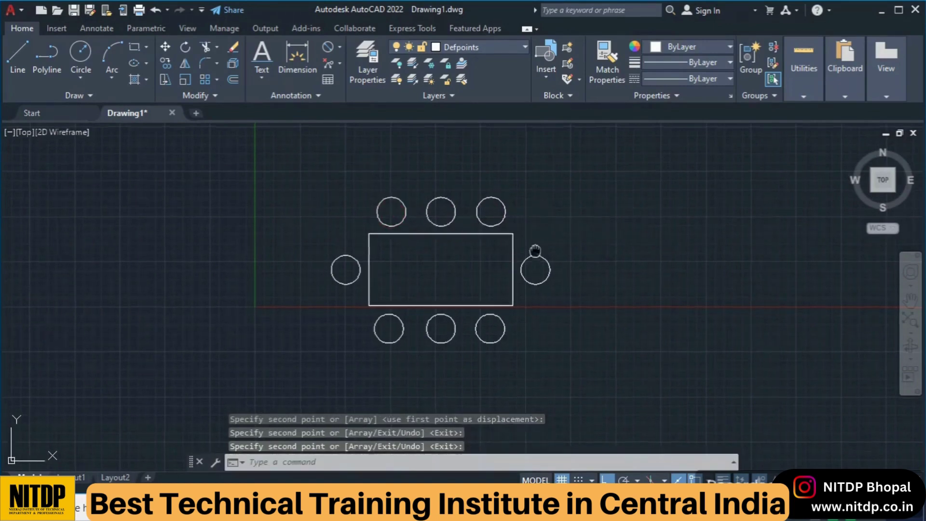
- Select the leftmost circle above the rectangle to check whether it is a separate object, and clear the selection
scroll(531, 249, "up", 3)
scroll(506, 225, "up", 3)
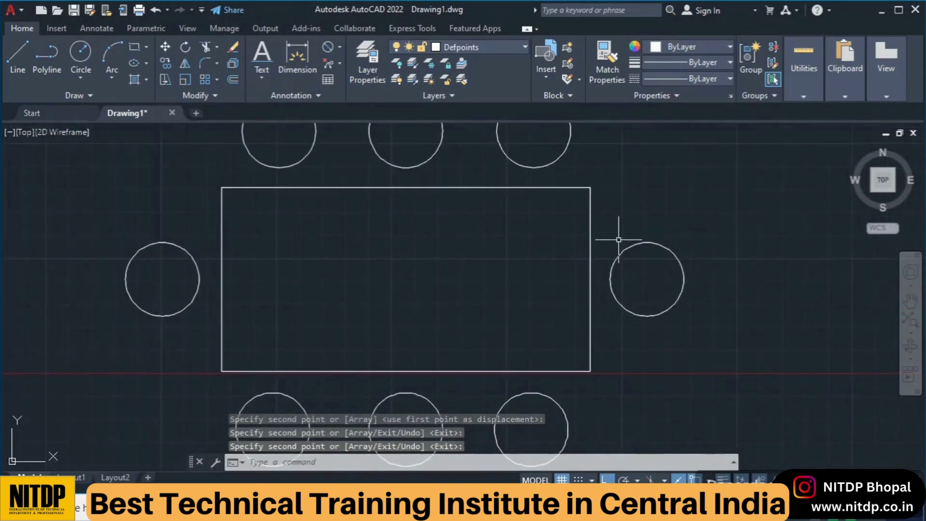
scroll(616, 242, "down", 3)
mouse_move(616, 244)
middle_mouse_down()
mouse_move(579, 244)
mouse_move(582, 232)
middle_mouse_up()
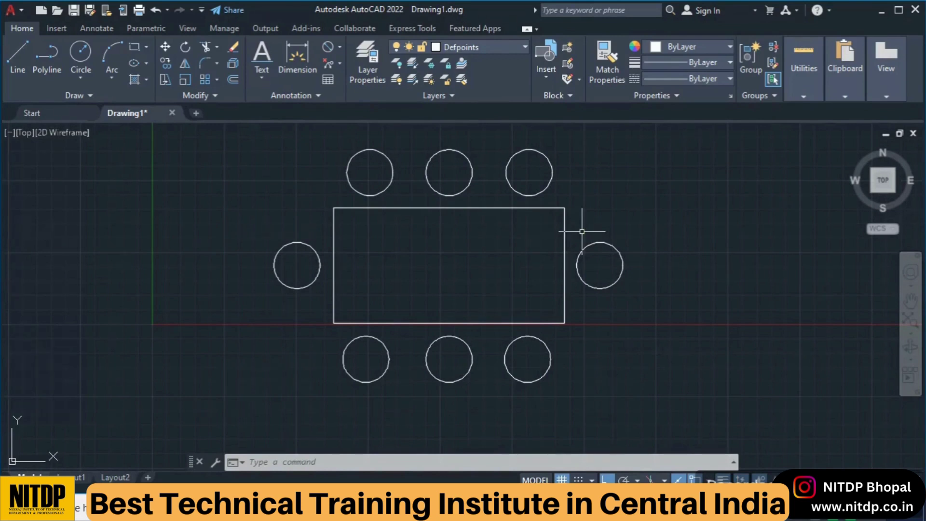
left_click(391, 165)
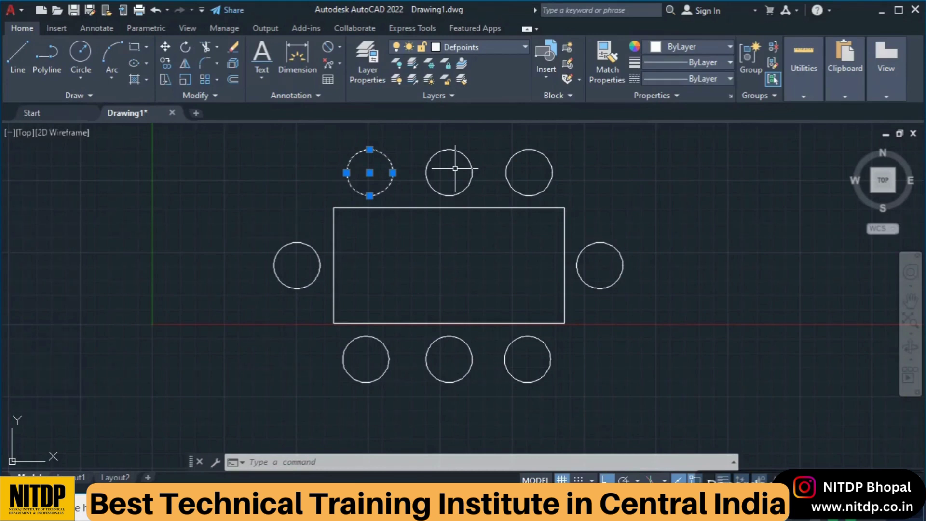
key("Escape")
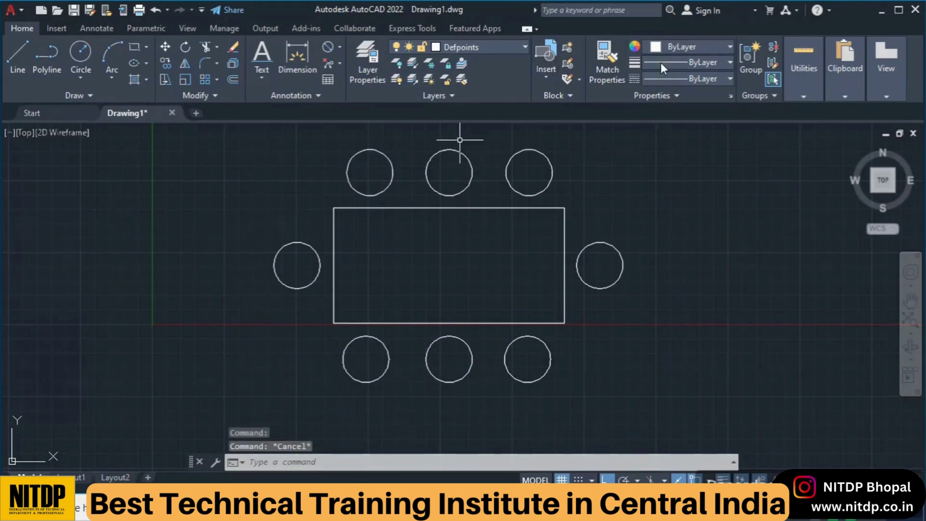
- Group the rectangle and all eight surrounding circles, and check the group by selecting one of its circles
left_click(749, 69)
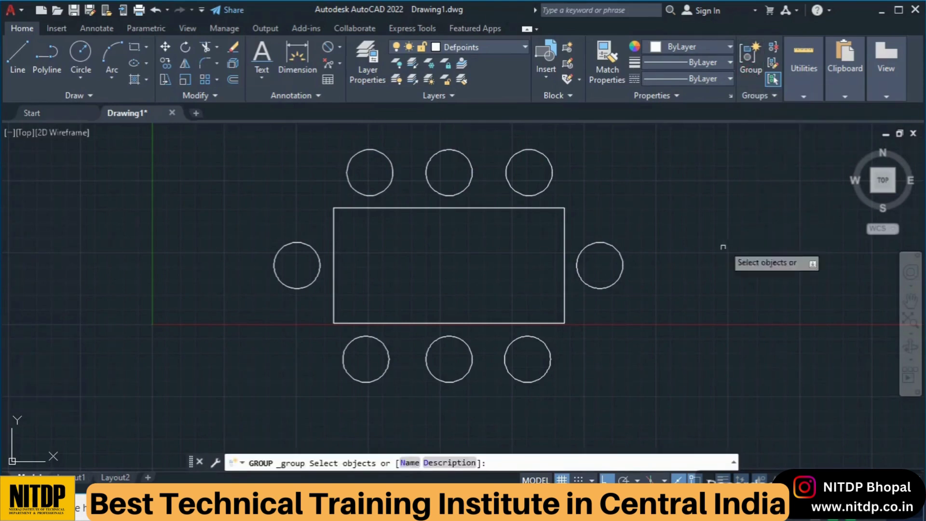
left_click(690, 414)
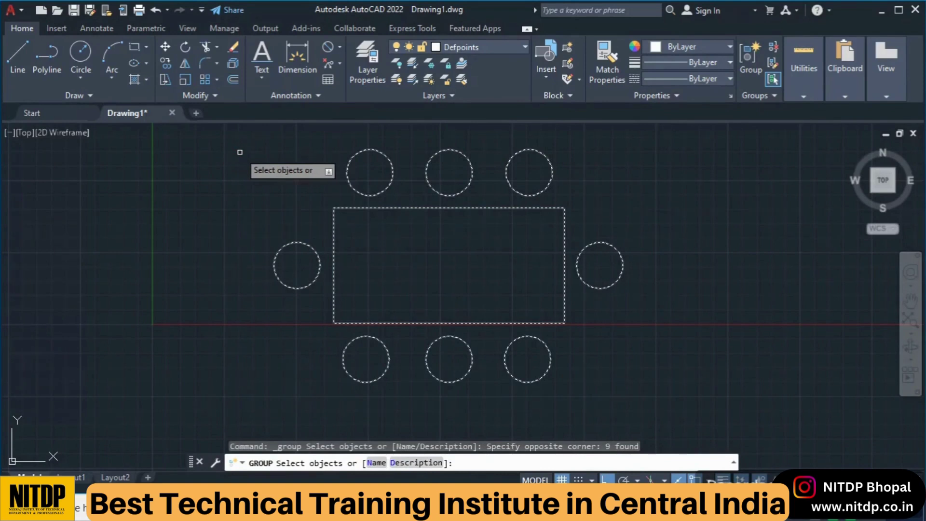
key("Return")
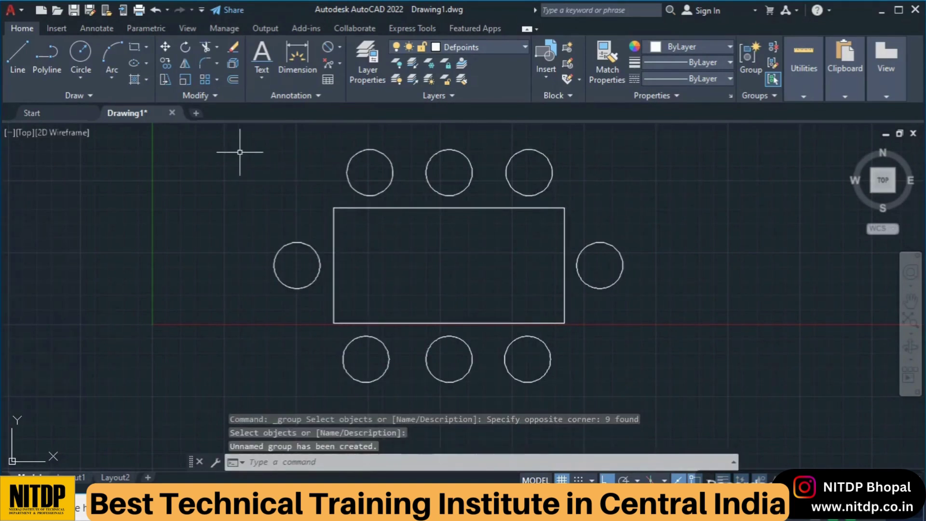
left_click(358, 150)
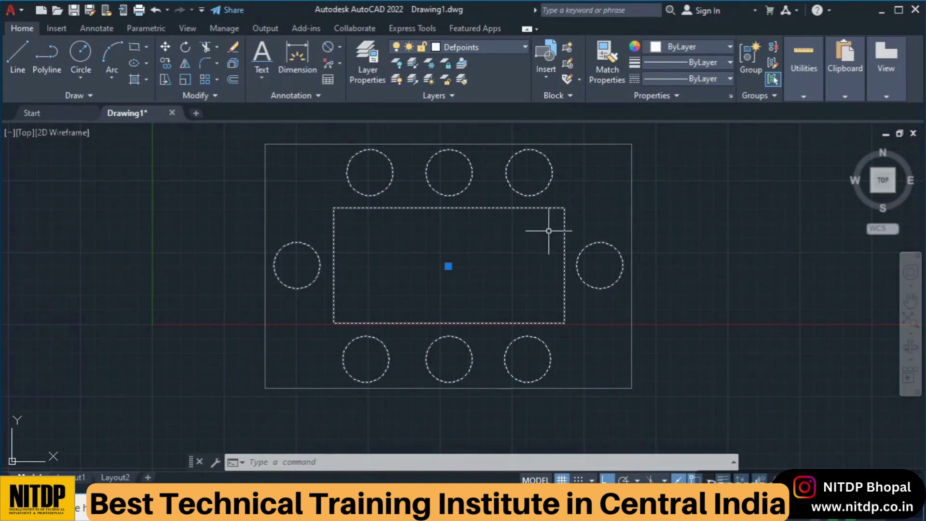
key("Escape")
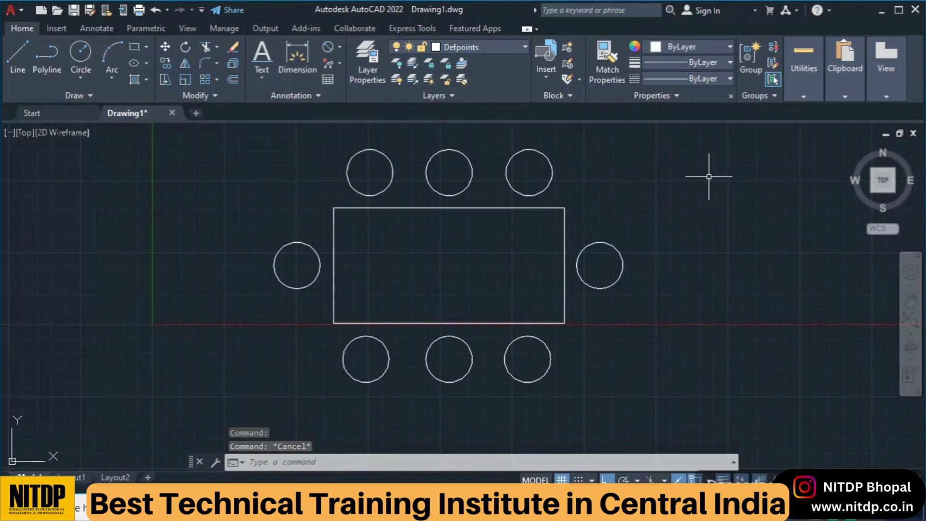
- Undo the grouping and check the rightmost circle above the rectangle by selecting it on its own
key("ctrl+z")
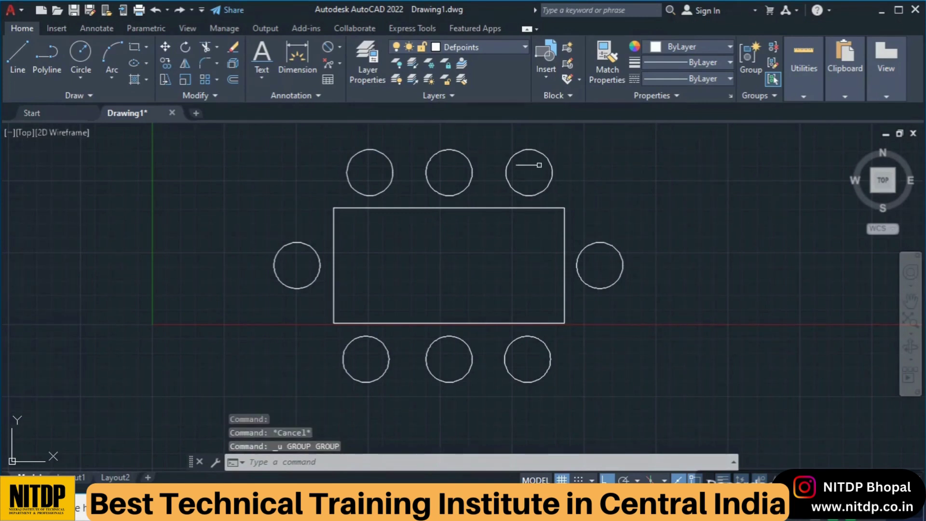
scroll(542, 152, "down", 2)
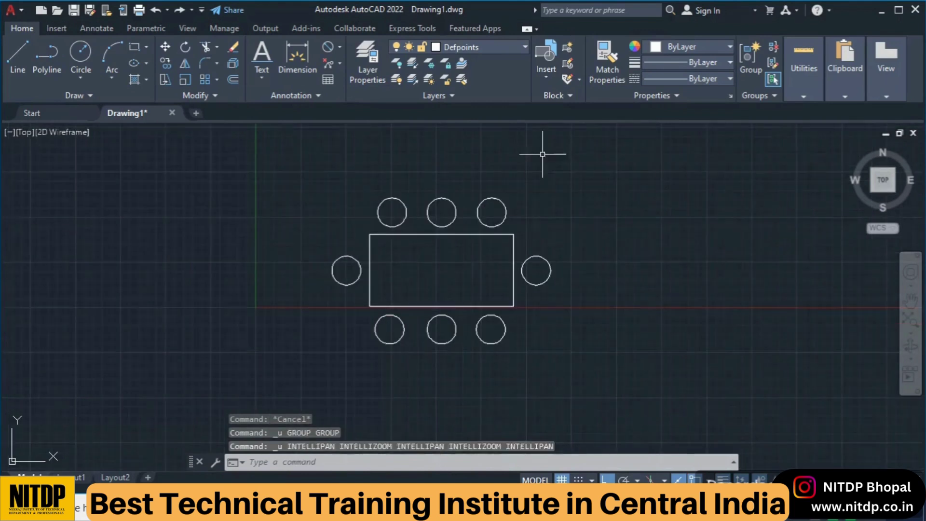
left_click(501, 203)
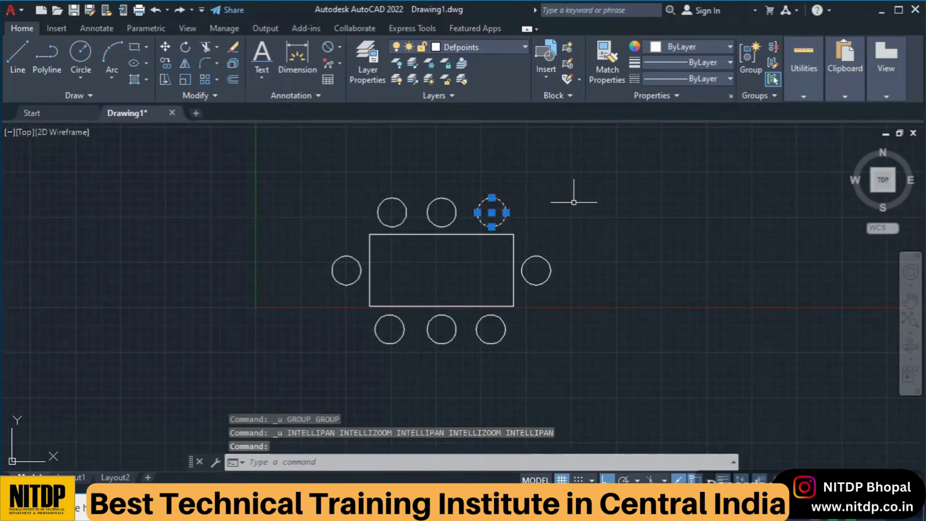
key("Escape")
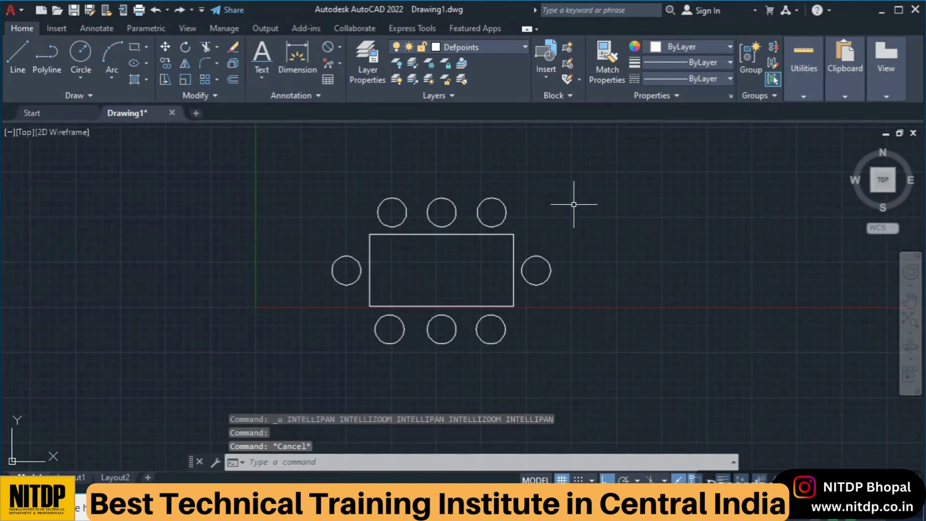
middle_click_drag(473, 253, 534, 253)
scroll(534, 254, "up", 2)
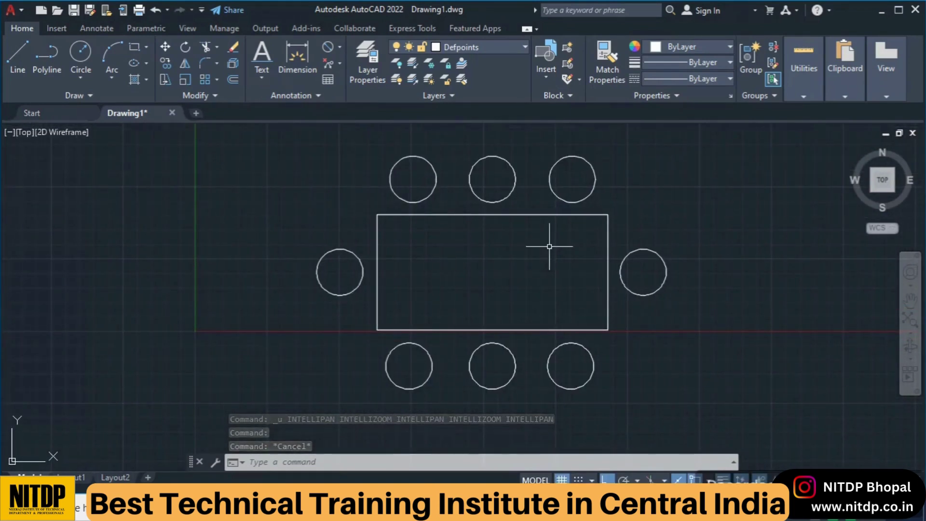
- Group the rectangle and its eight circles with the Group command, and test the group by selecting its upper-right circle
type("G")
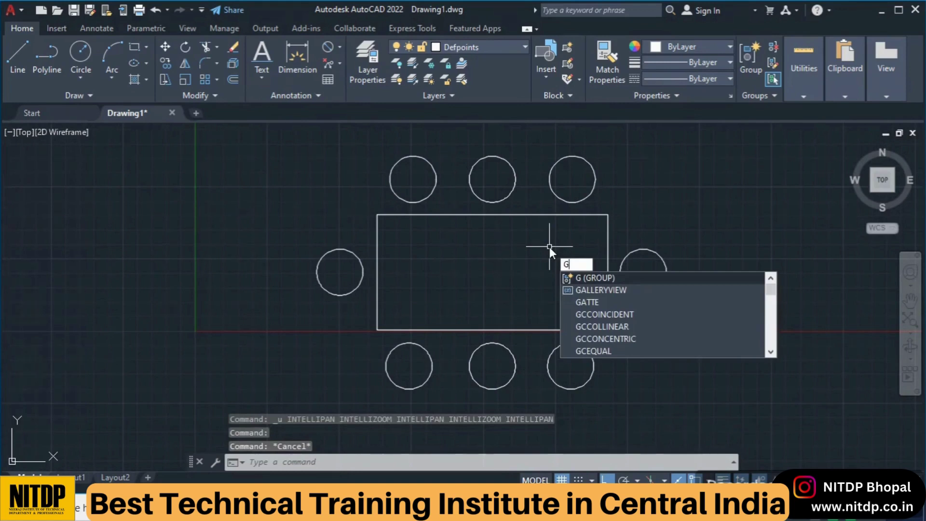
key("Return")
left_click(742, 433)
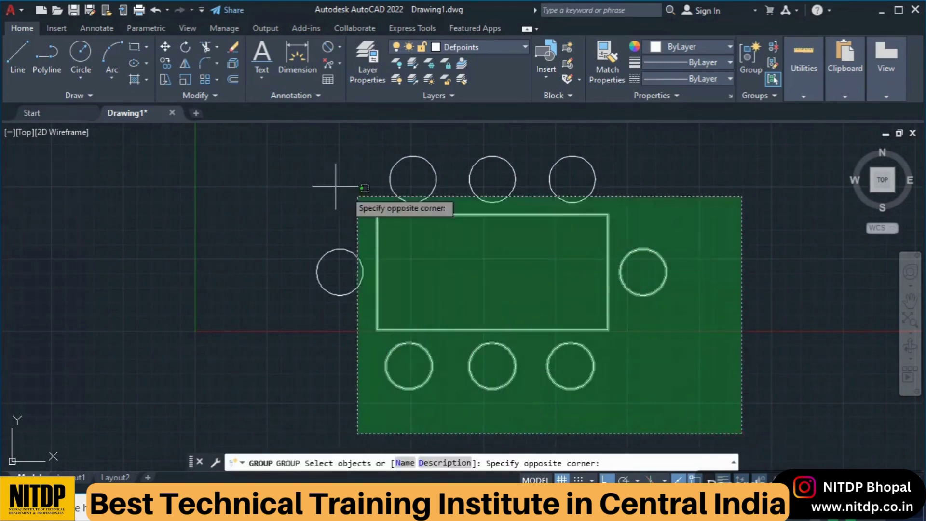
left_click(252, 146)
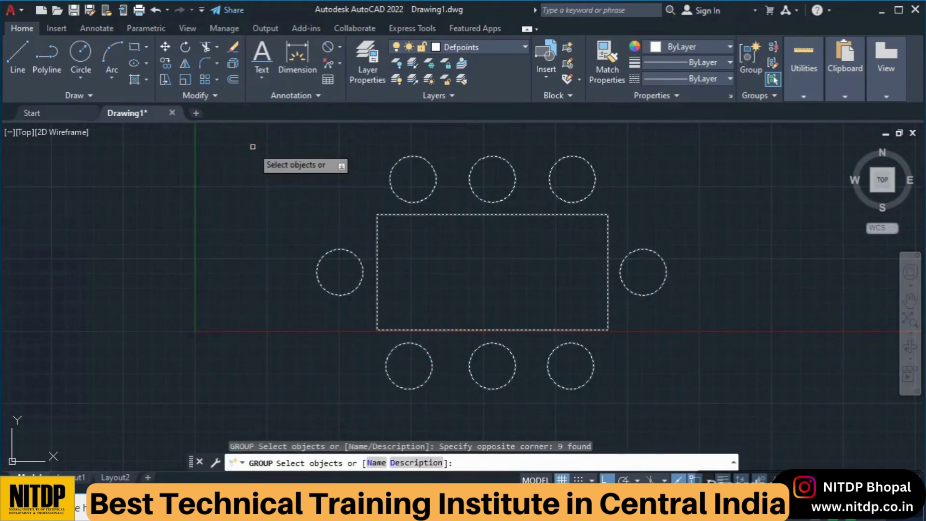
key("Return")
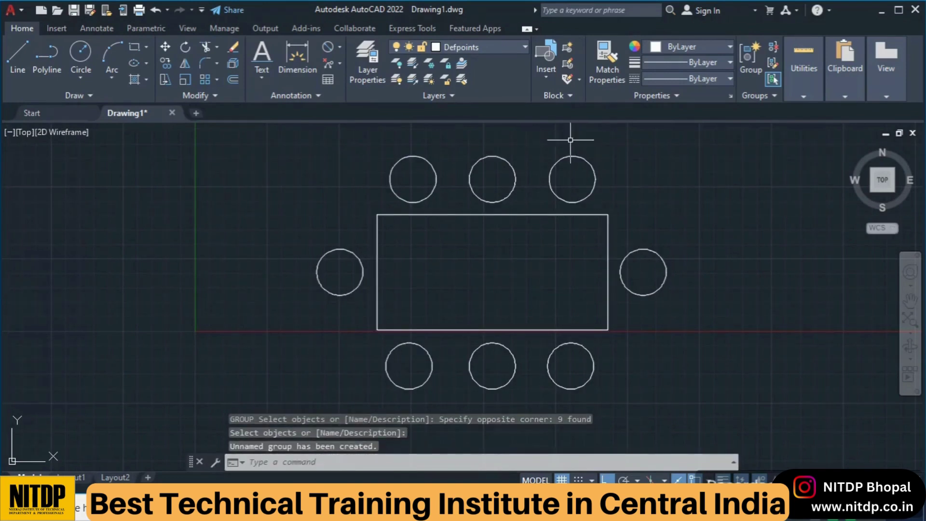
left_click(567, 155)
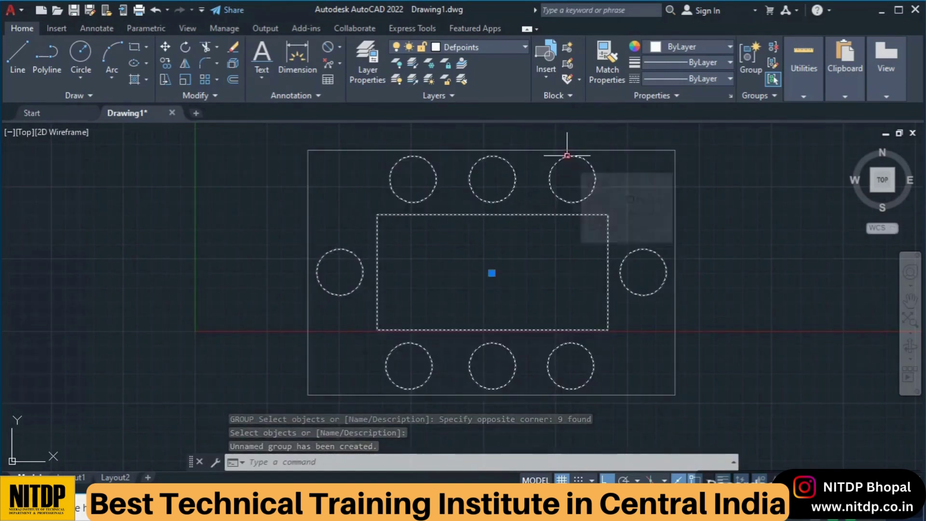
key("Escape")
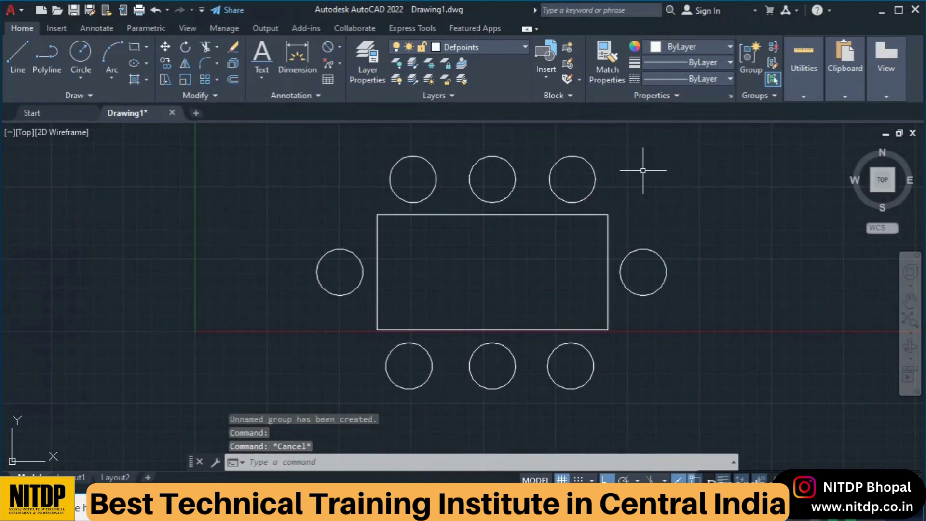
- Ungroup the rectangle and its surrounding circles
left_click(773, 48)
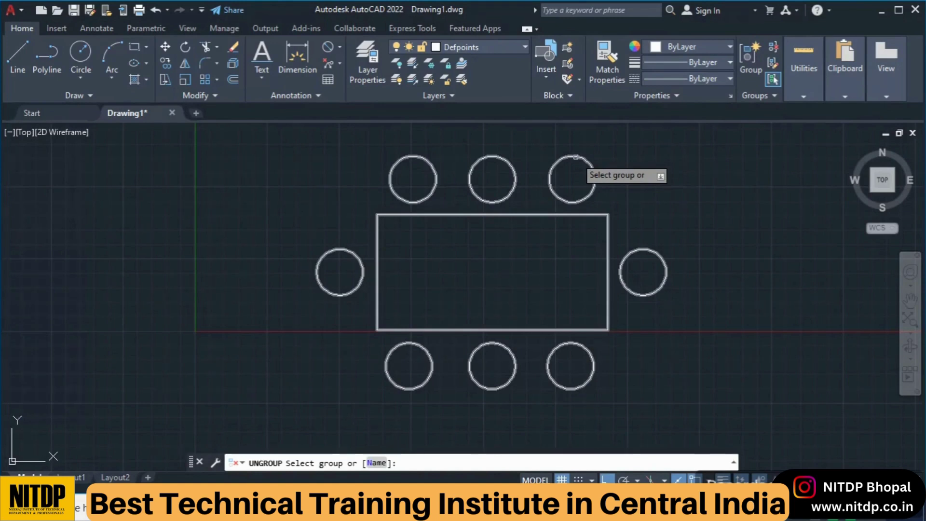
left_click(575, 157)
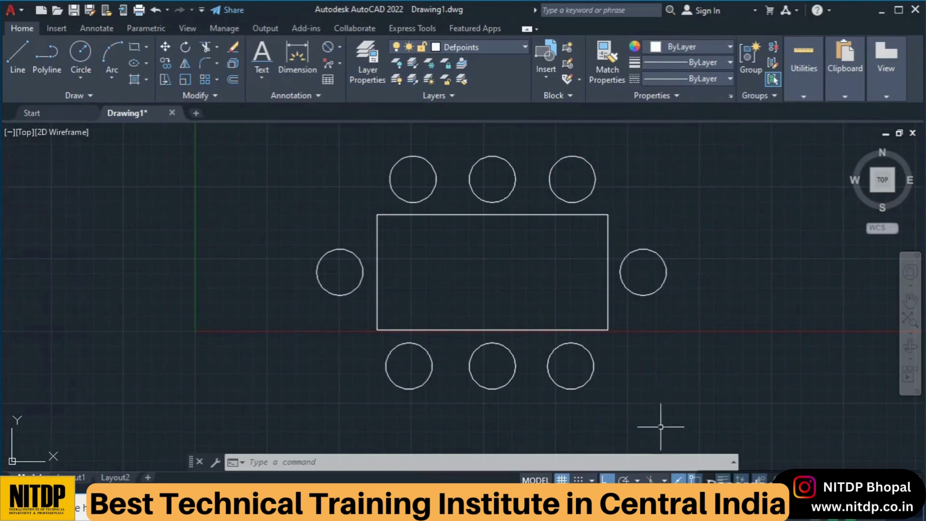
- Regroup the rectangle with its eight circles and select the new group
type("g")
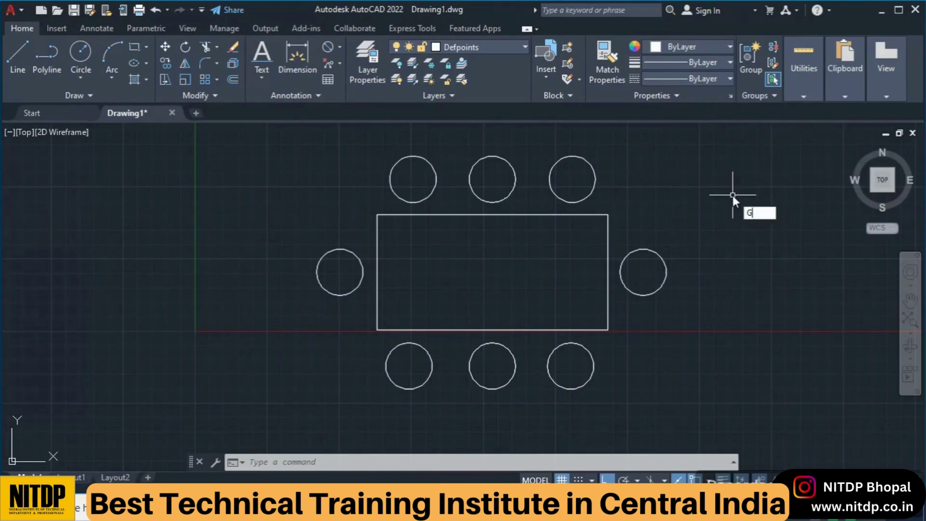
key("Return")
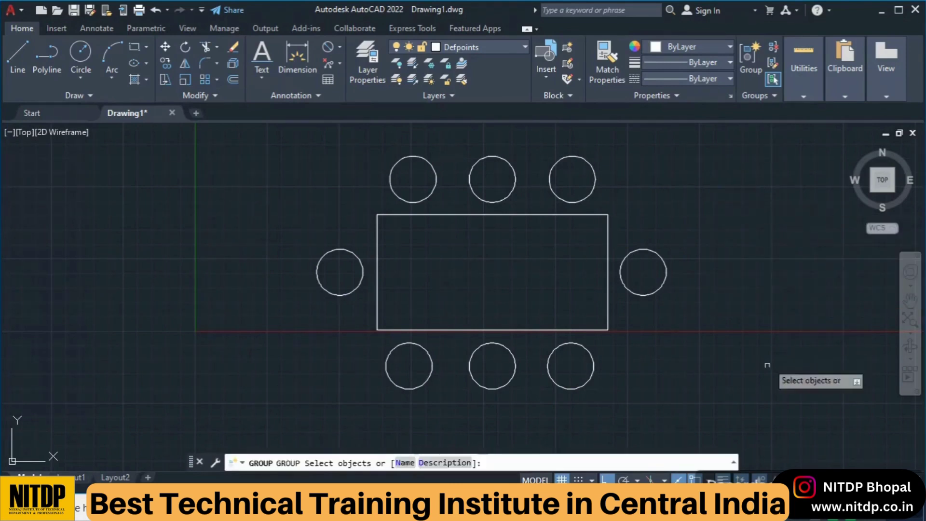
left_click(724, 435)
left_click(257, 141)
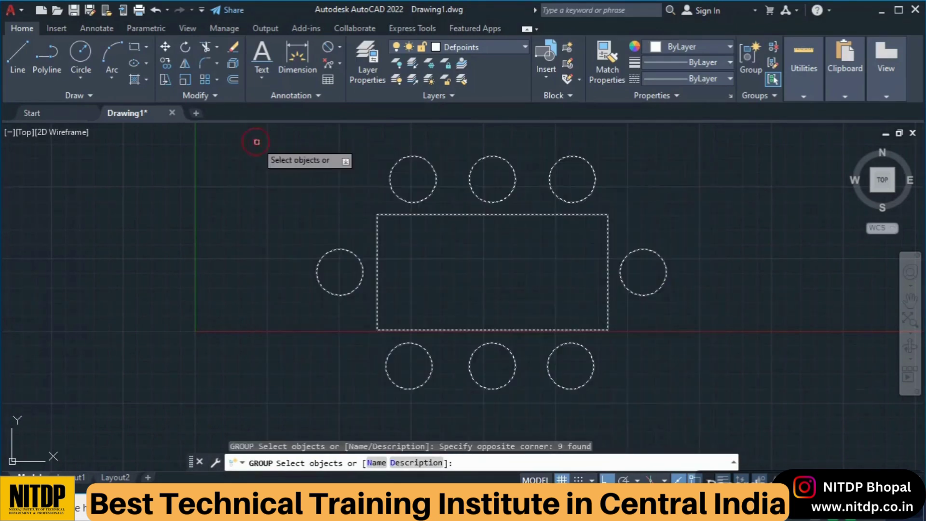
key("Return")
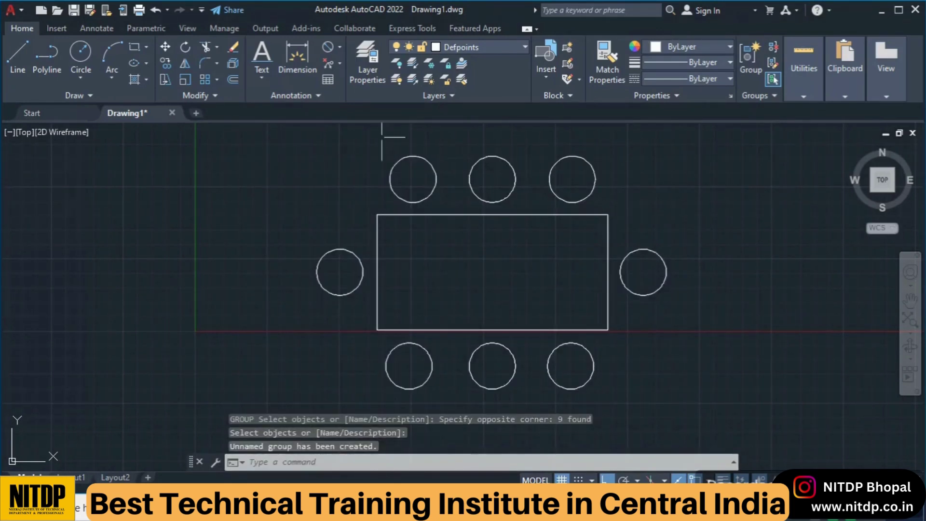
left_click(479, 158)
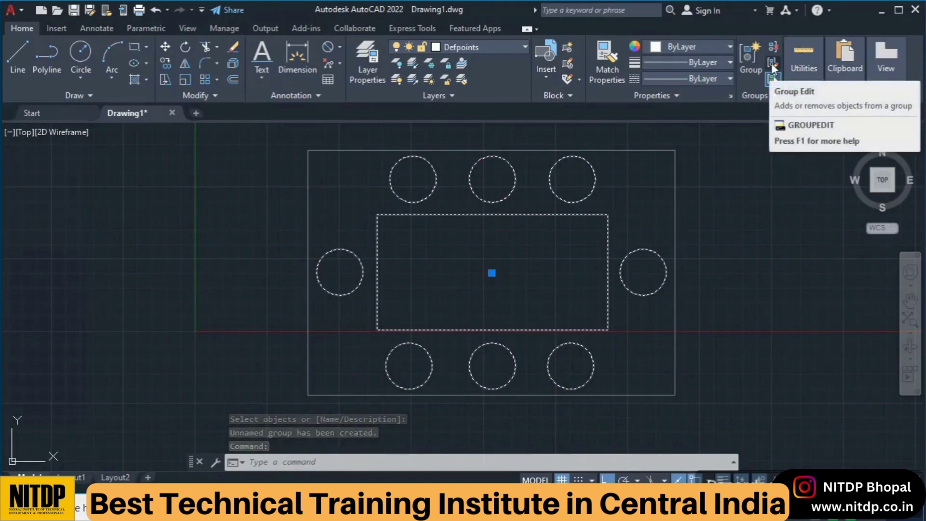
left_click(740, 212)
key("Escape")
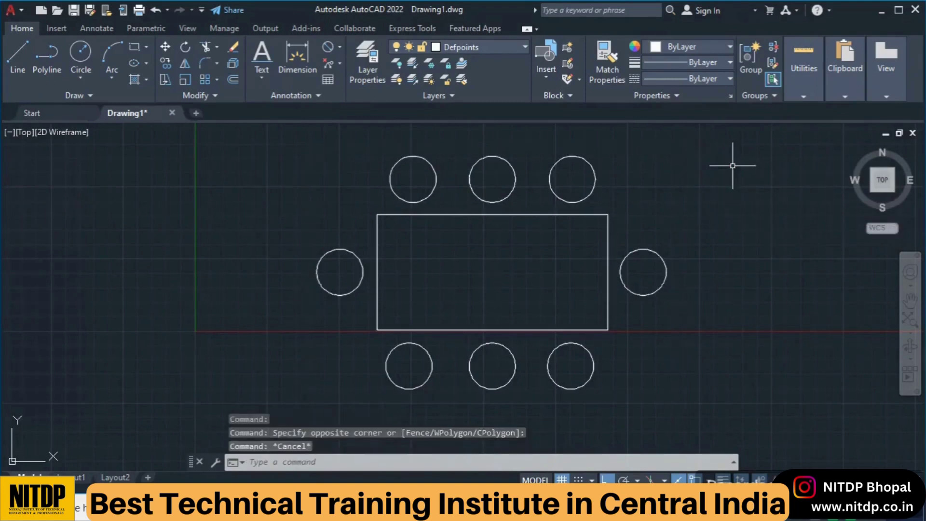
key("Escape")
type("GE")
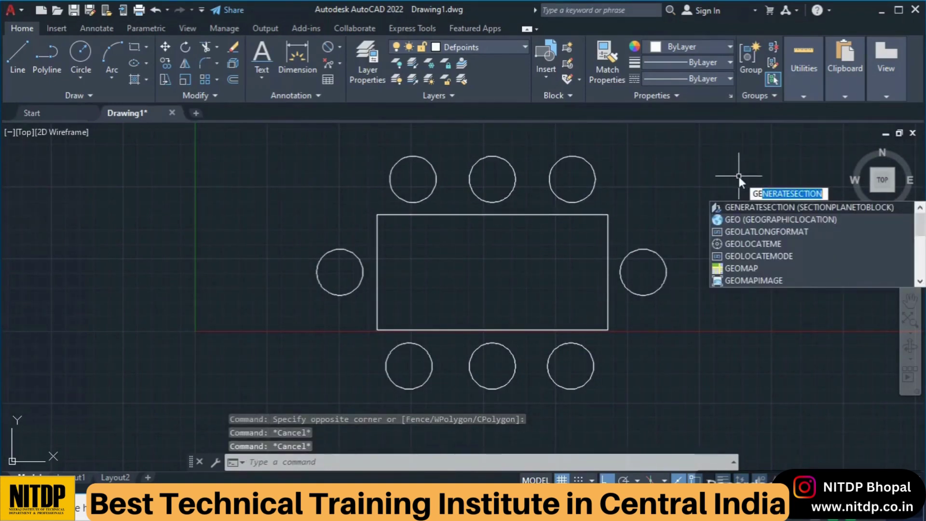
key("BackSpace")
key("BackSpace")
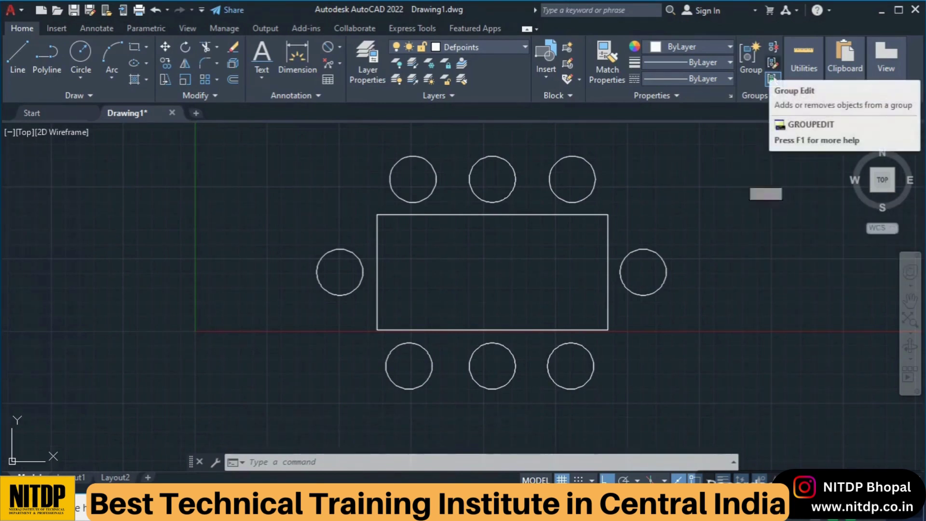
key("Escape")
key("Escape")
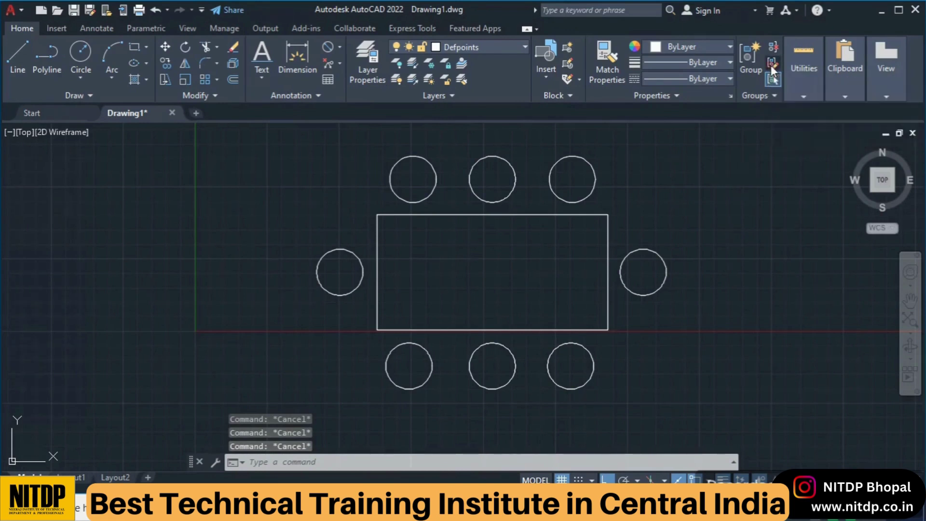
- Remove the middle circles above and below the rectangle from the group with Group Edit, and check the group by selecting the rectangle
left_click(771, 65)
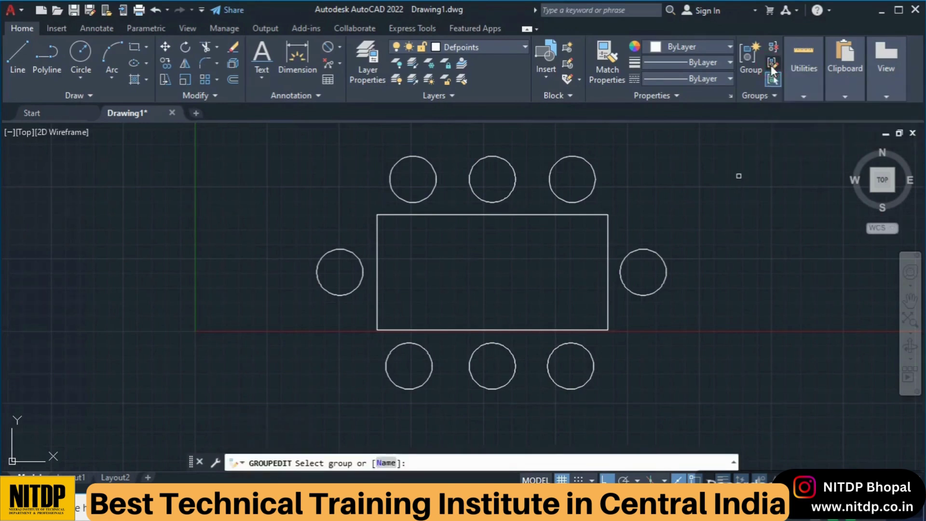
left_click(593, 182)
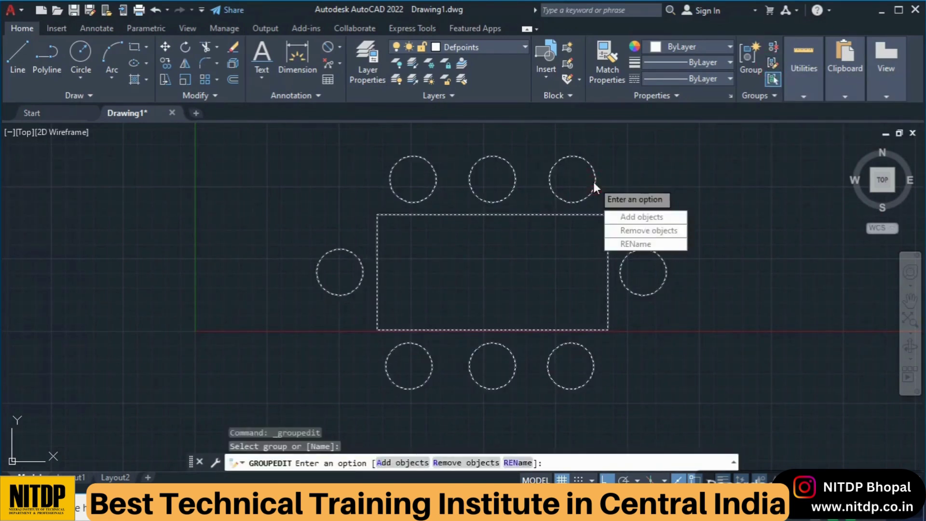
left_click(652, 236)
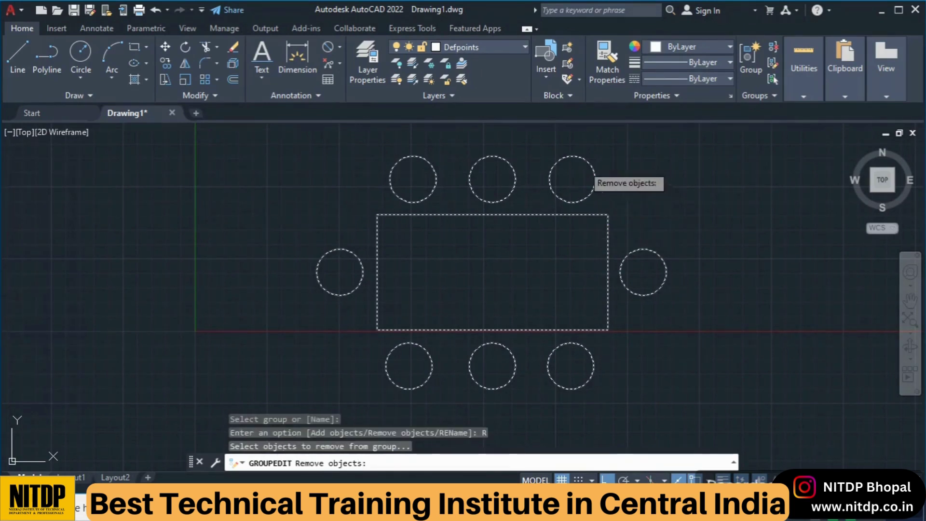
left_click(488, 156)
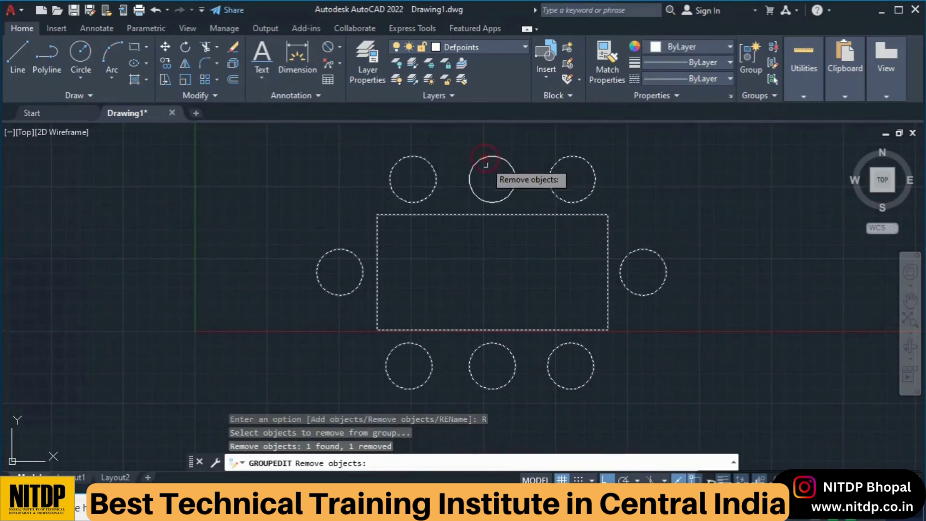
left_click(504, 346)
key("Return")
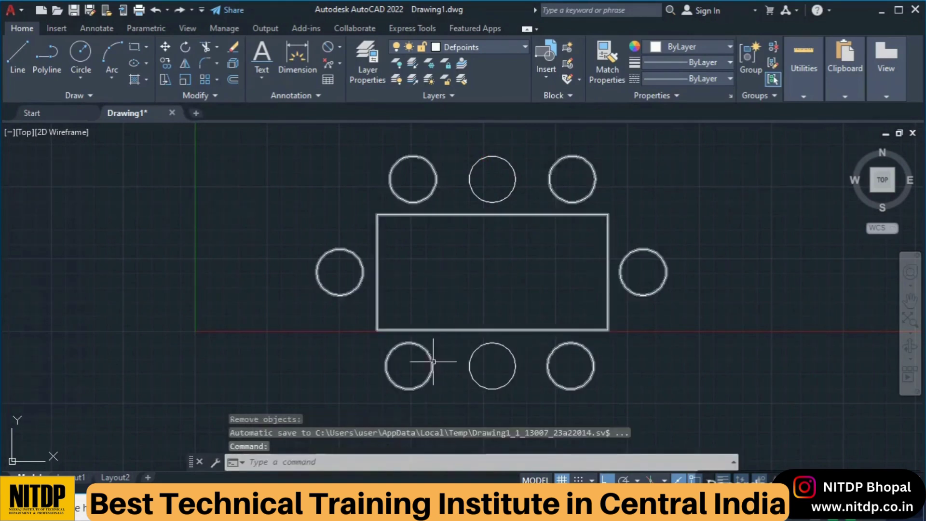
left_click(413, 219)
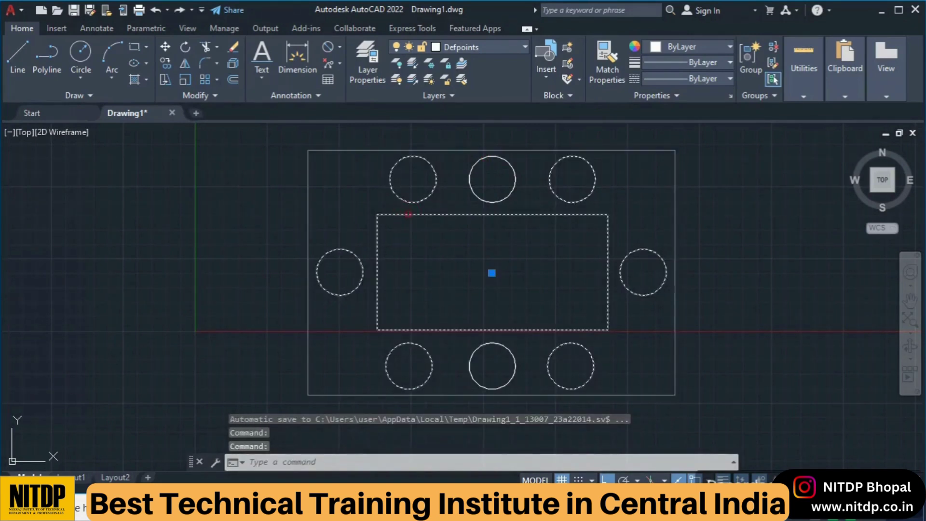